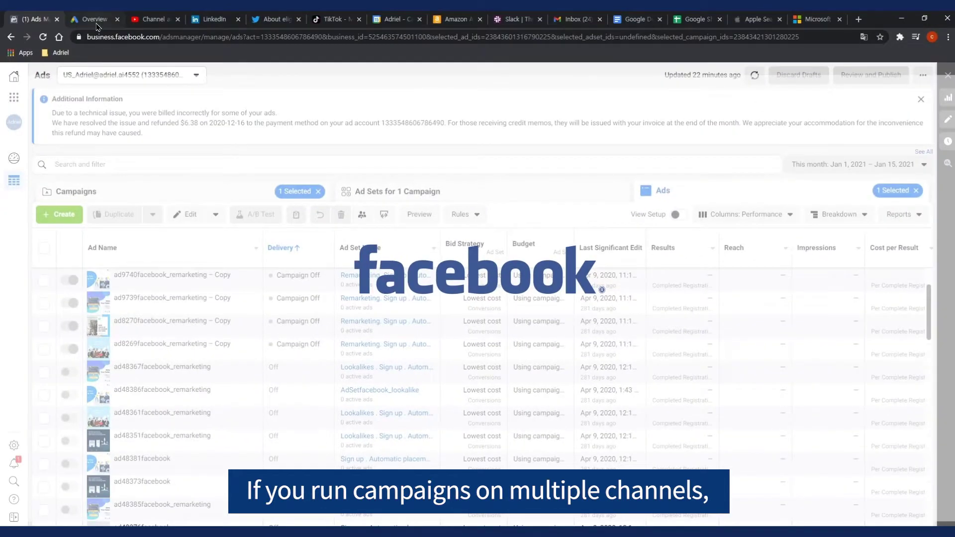
Switch from the Facebook Ads list to the Google Ads 'Overview' browser tab
left_click(97, 24)
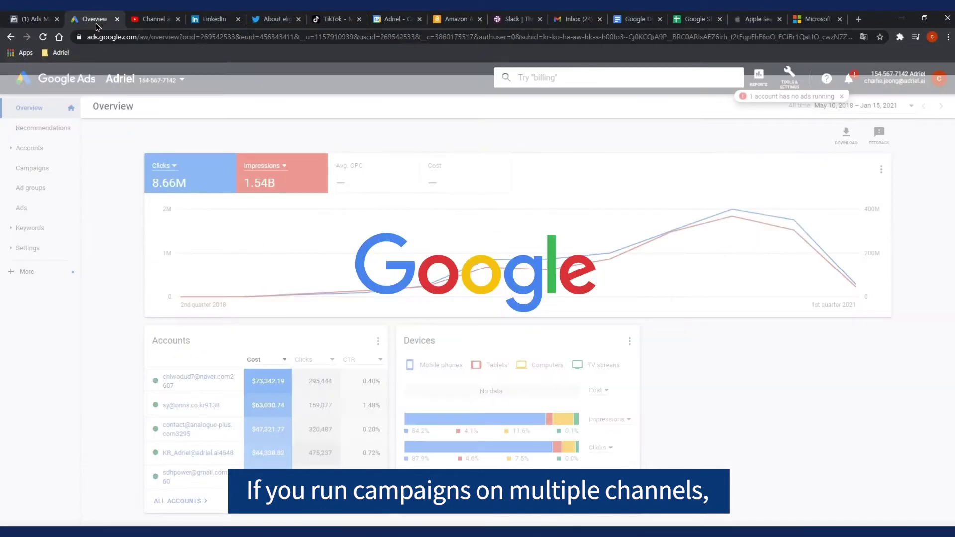
Switch to the YouTube Studio channel page browser tab
left_click(151, 22)
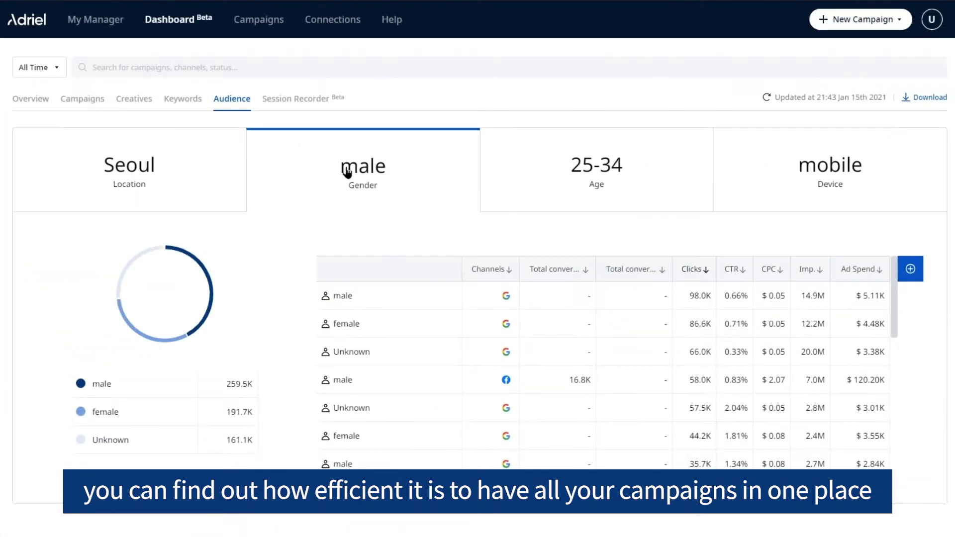
Review the List of connections on the Connections page, then return to the Dashboard Overview
left_click(593, 179)
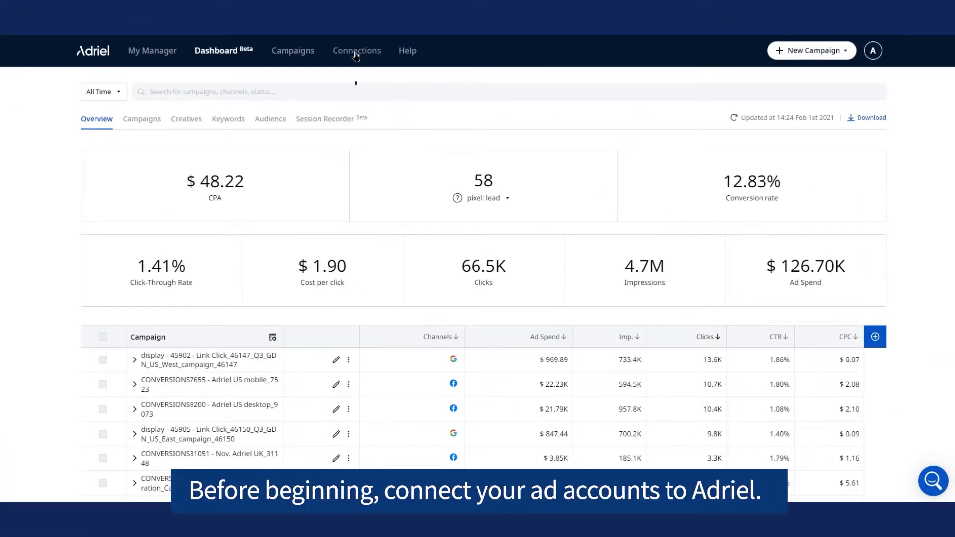
left_click(356, 51)
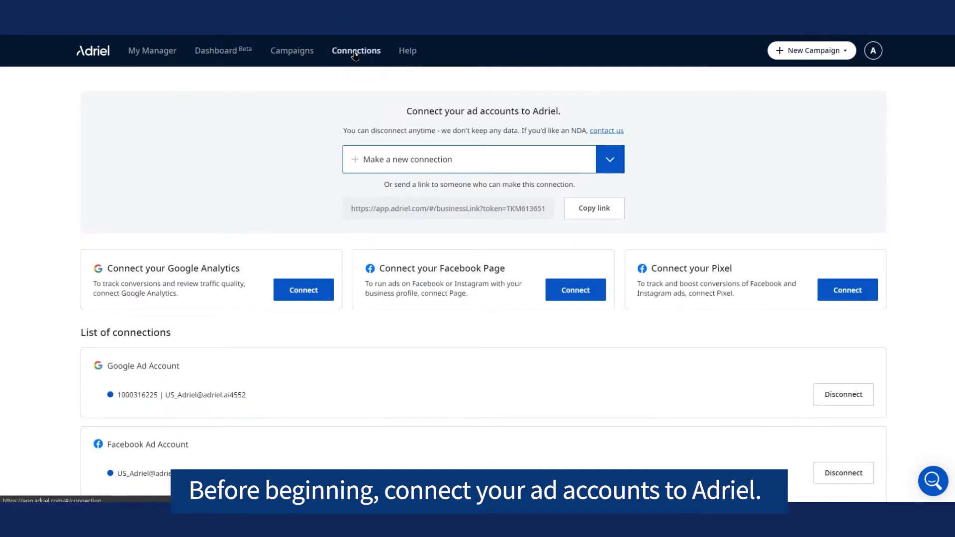
scroll(355, 55, "down", 2)
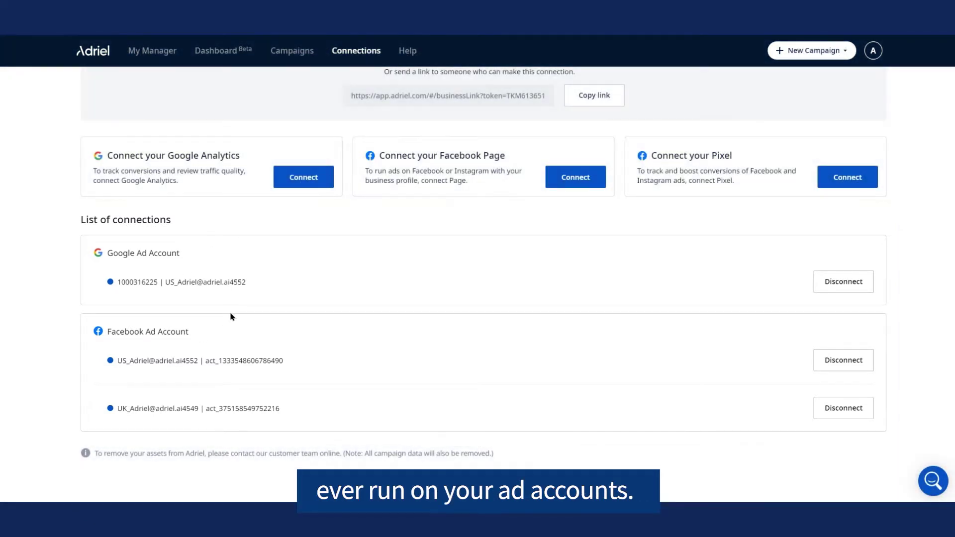
left_click(201, 51)
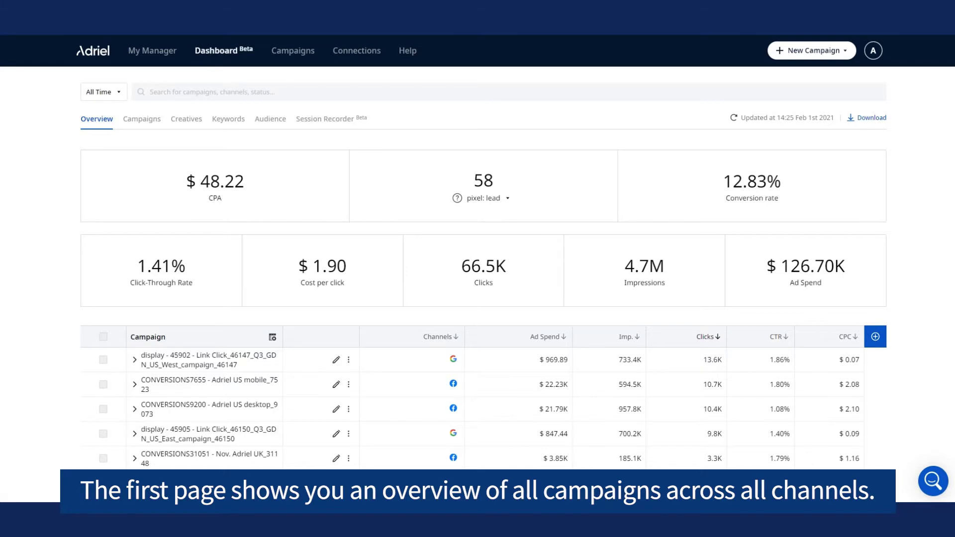
Scroll through the Overview's campaign, channel and keyword tables and back up
scroll(478, 299, "down", 3)
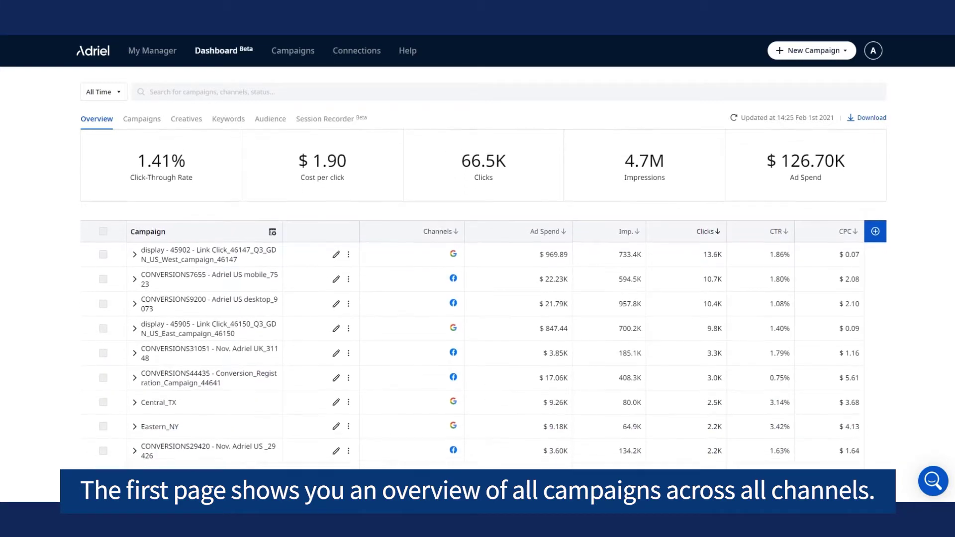
scroll(477, 298, "down", 3)
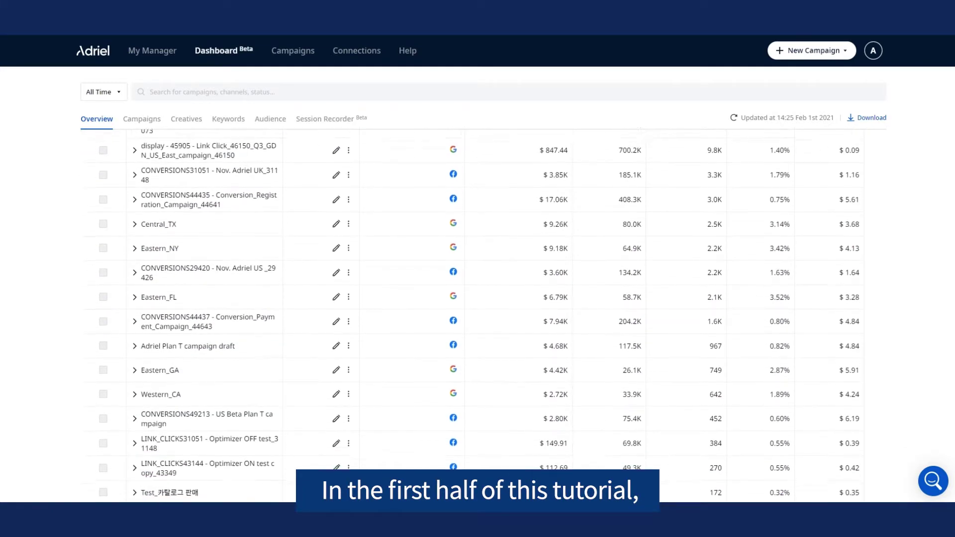
scroll(478, 299, "down", 4)
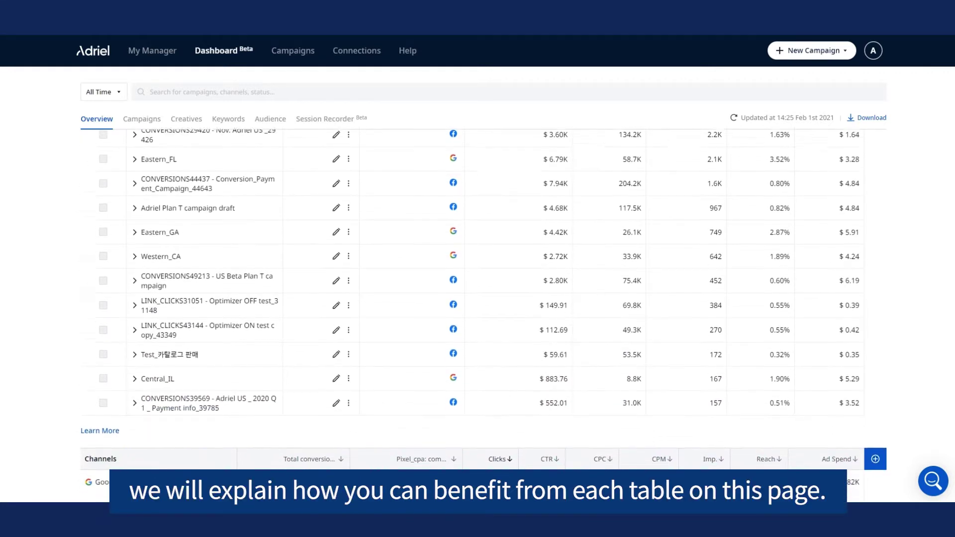
scroll(477, 298, "down", 4)
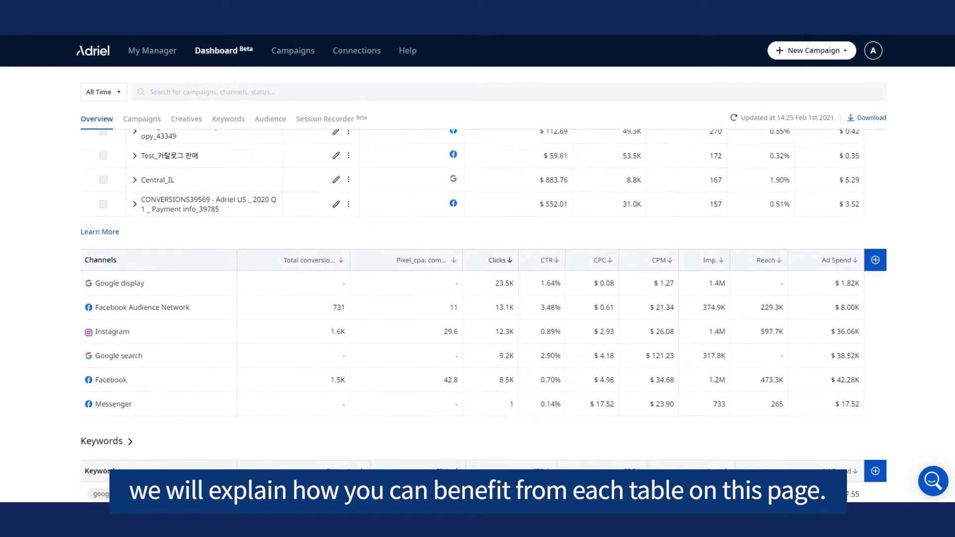
scroll(478, 298, "down", 2)
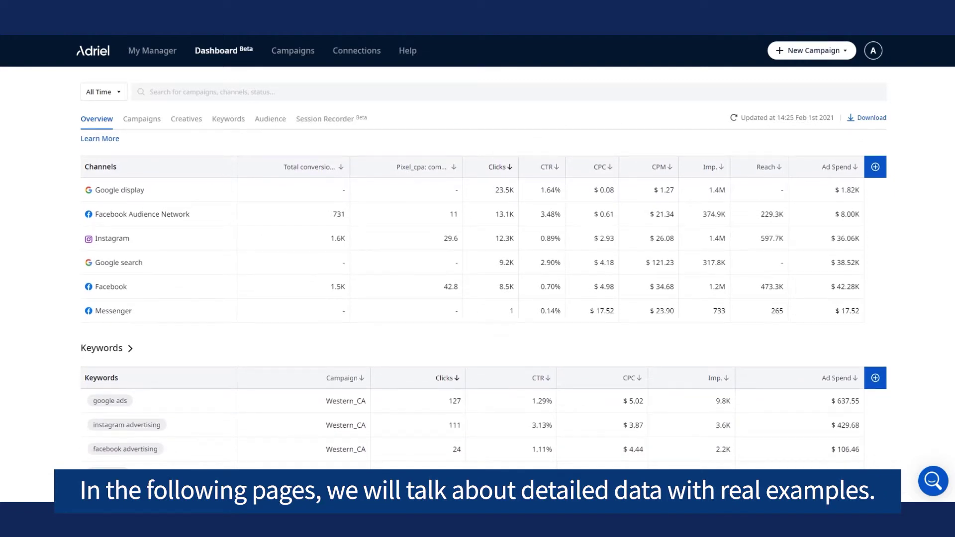
scroll(477, 298, "up", 2)
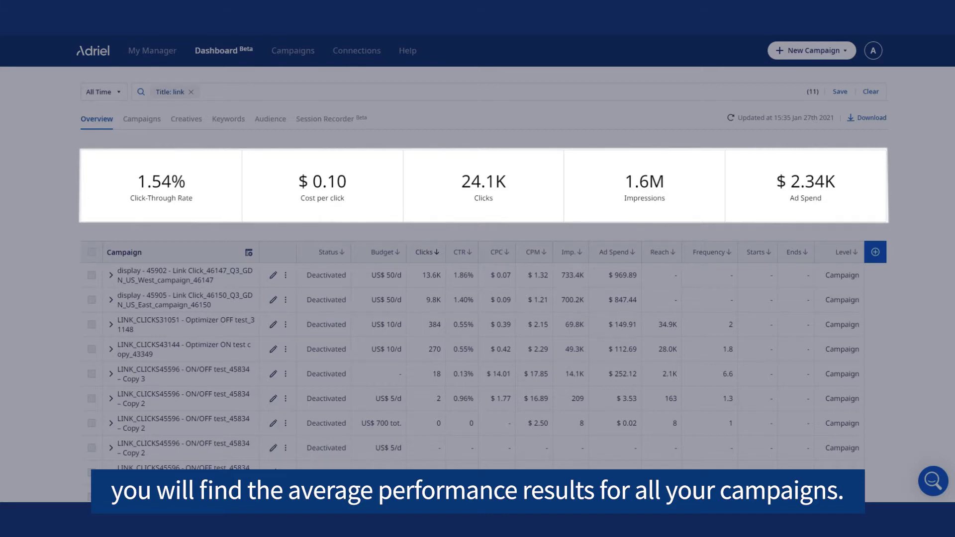
Scroll down the link-filtered results to the Location table and back up
scroll(484, 292, "down", 8)
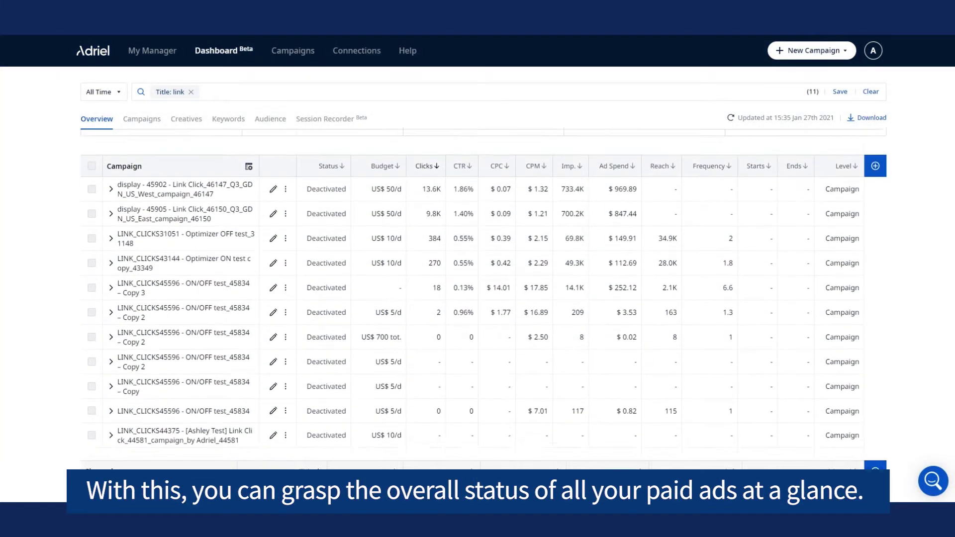
scroll(484, 296, "down", 7)
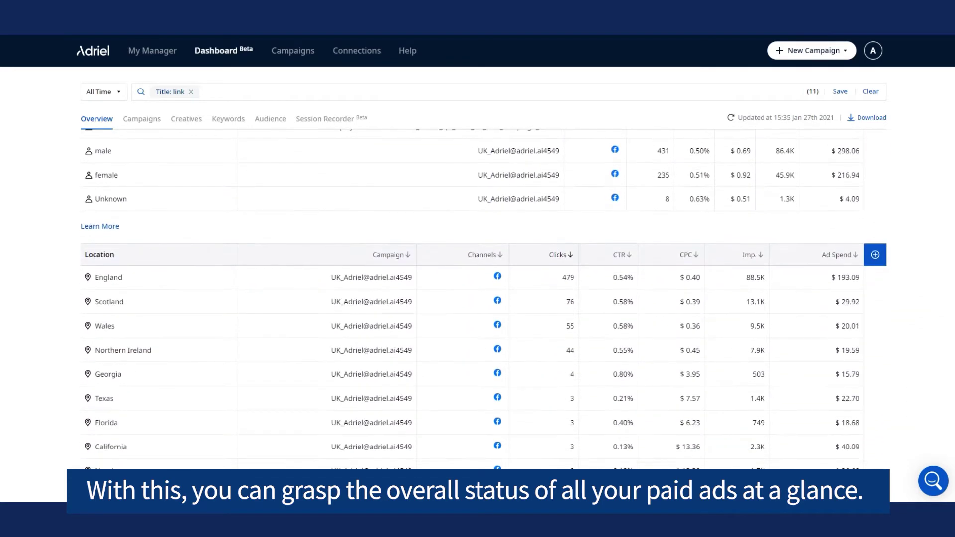
scroll(484, 296, "up", 15)
scroll(485, 296, "up", 1)
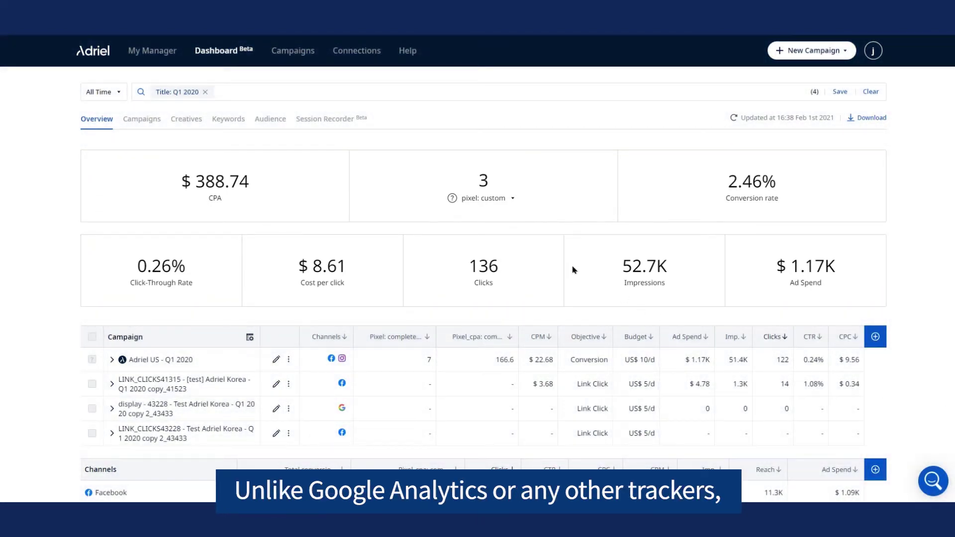
Change the conversions card's event from 'pixel: custom' to 'GA: signup'
left_click(490, 199)
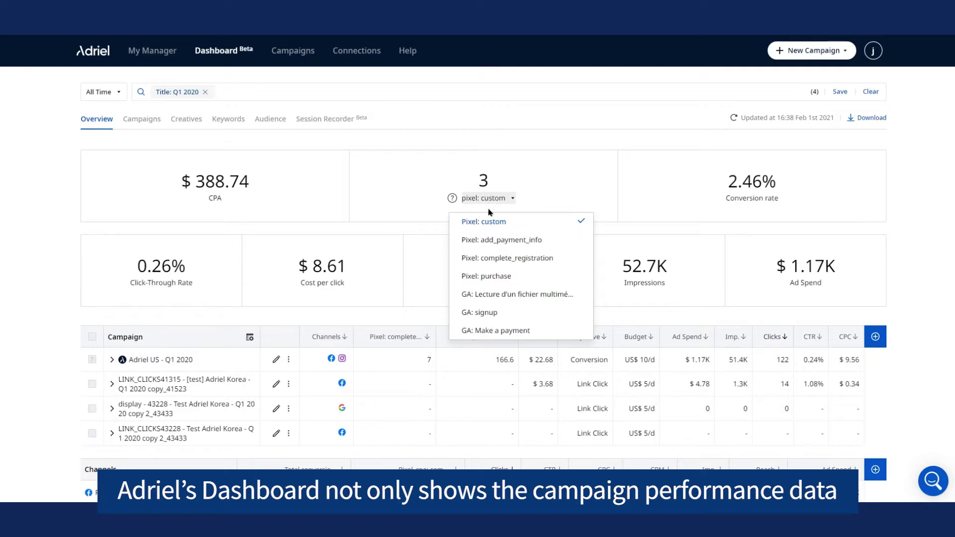
left_click(499, 313)
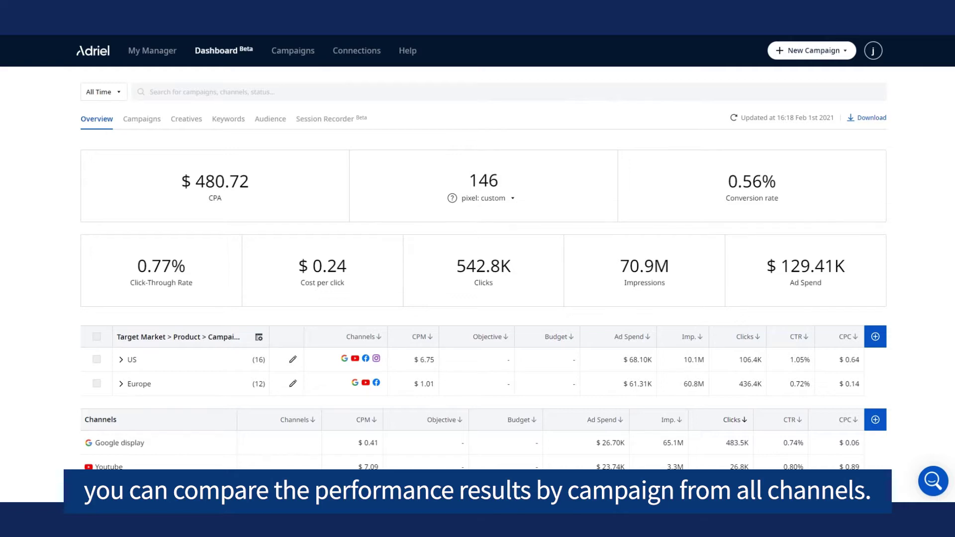
Expand US, Product A, CONVERSIONS44437 and AdSetfacebook_remarketing to reveal its ads
scroll(478, 318, "down", 4)
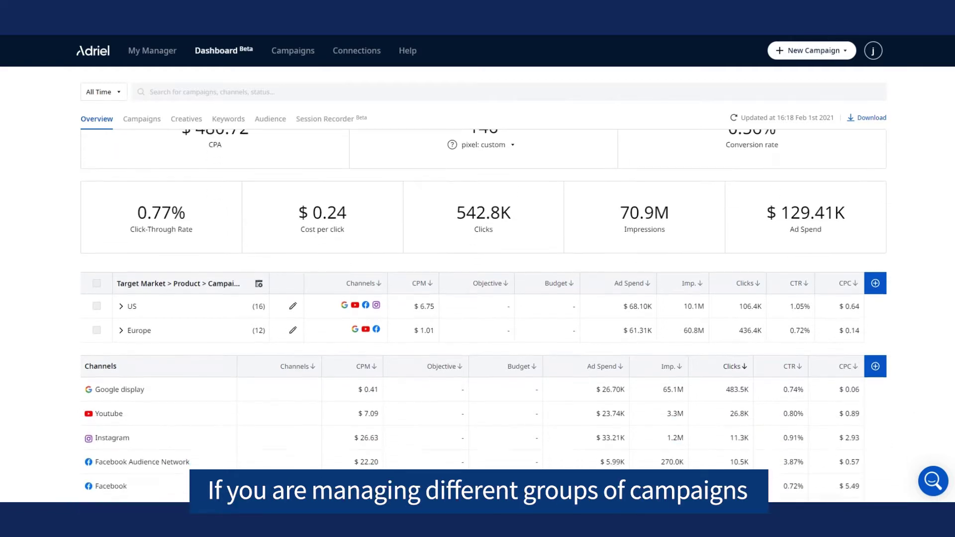
scroll(380, 144, "down", 1)
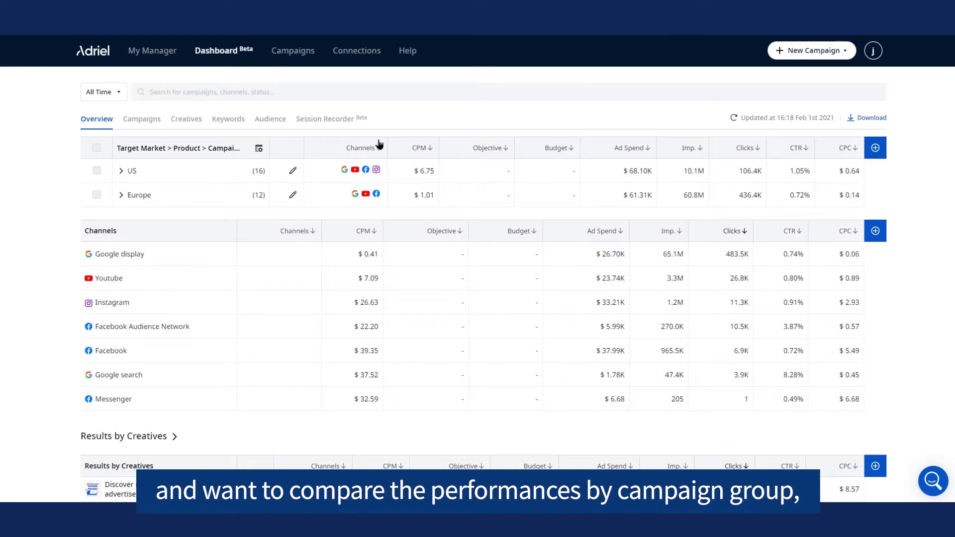
left_click(121, 171)
left_click(120, 244)
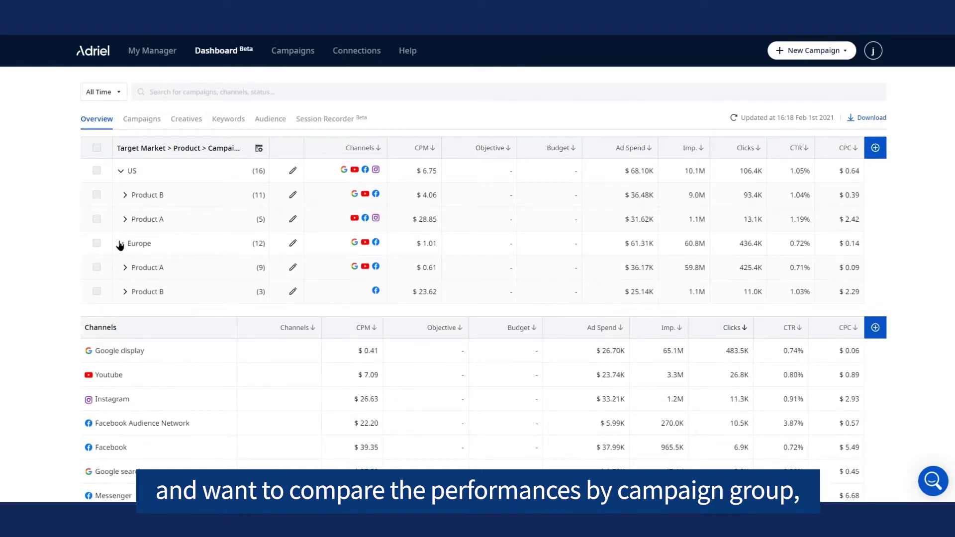
left_click(120, 244)
left_click(124, 219)
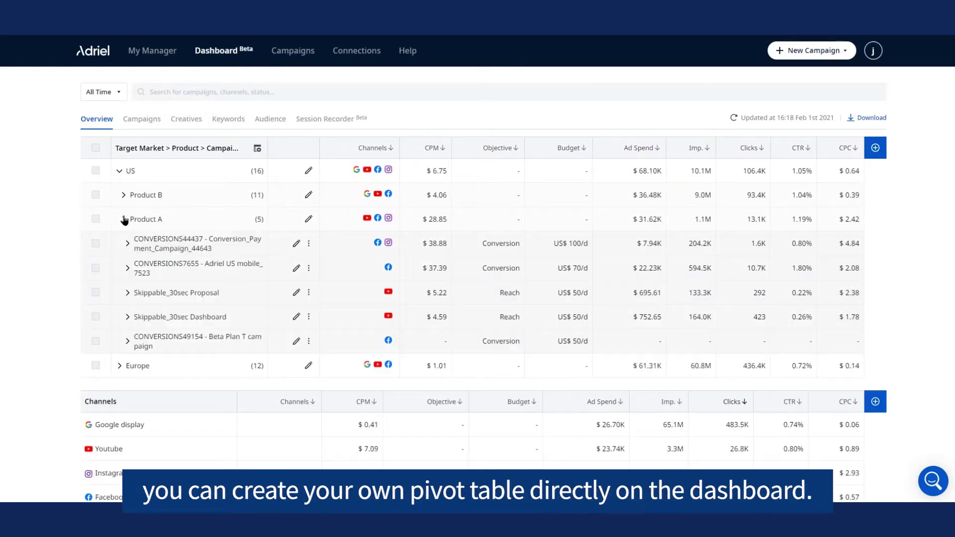
left_click(127, 243)
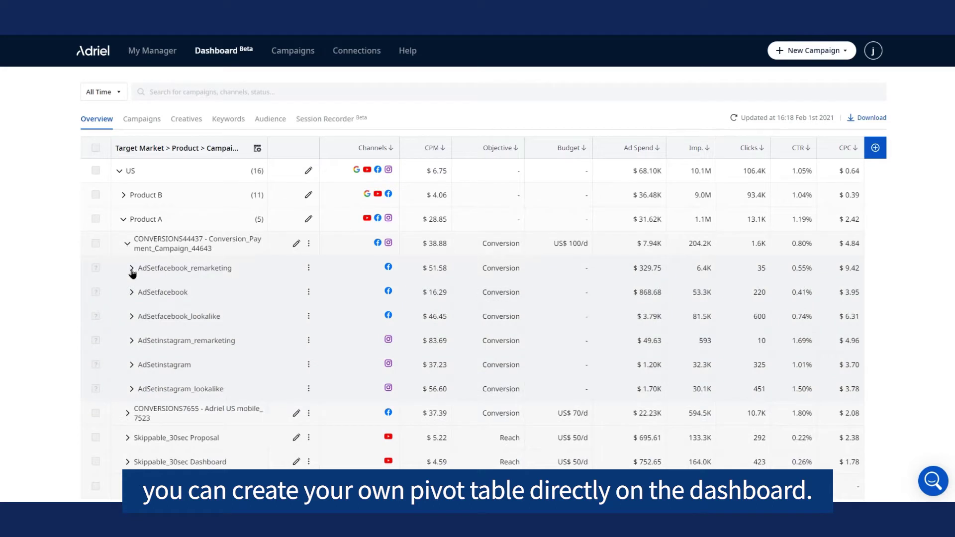
left_click(132, 269)
Sort the pivot table by Ad Spend, impressions, then CTR, and collapse Product A
left_click(637, 148)
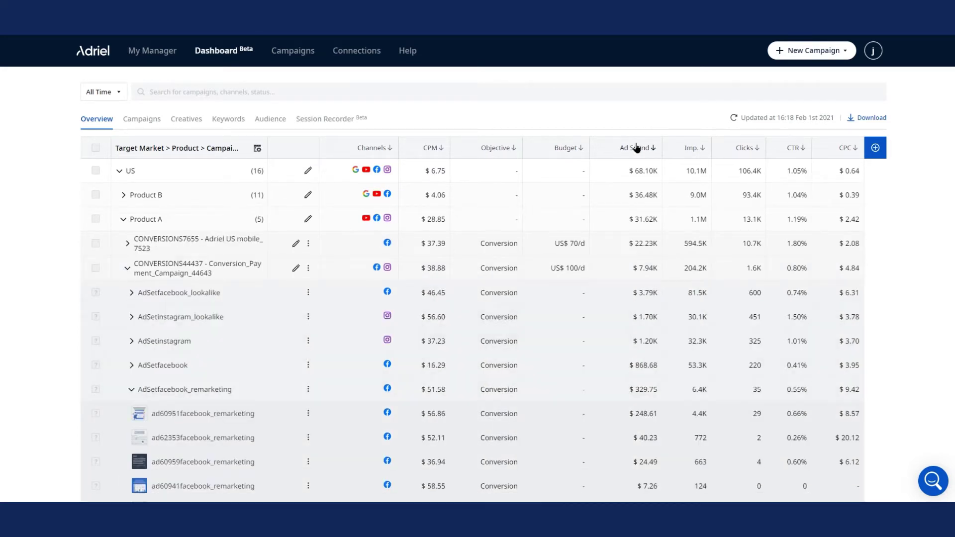
left_click(686, 147)
left_click(795, 148)
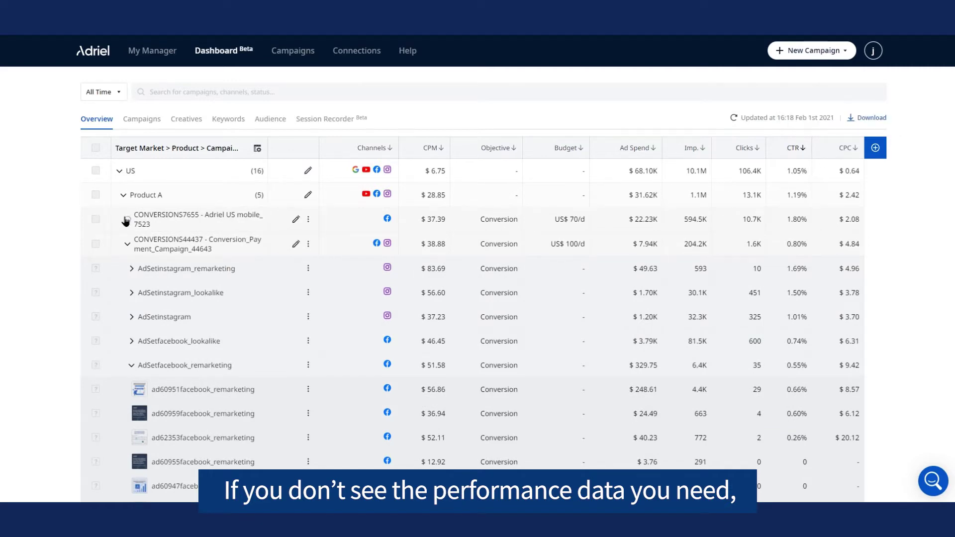
left_click(124, 197)
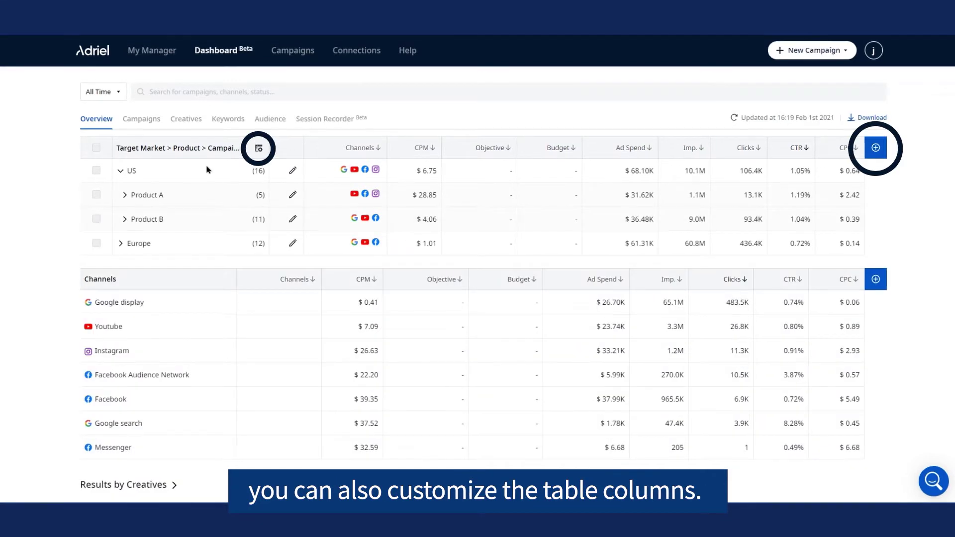
Add Pixel: complete_registration and Pixel_cpa: complete_registration columns to the pivot table and sort by each
left_click(259, 148)
left_click_drag(477, 160, 474, 325)
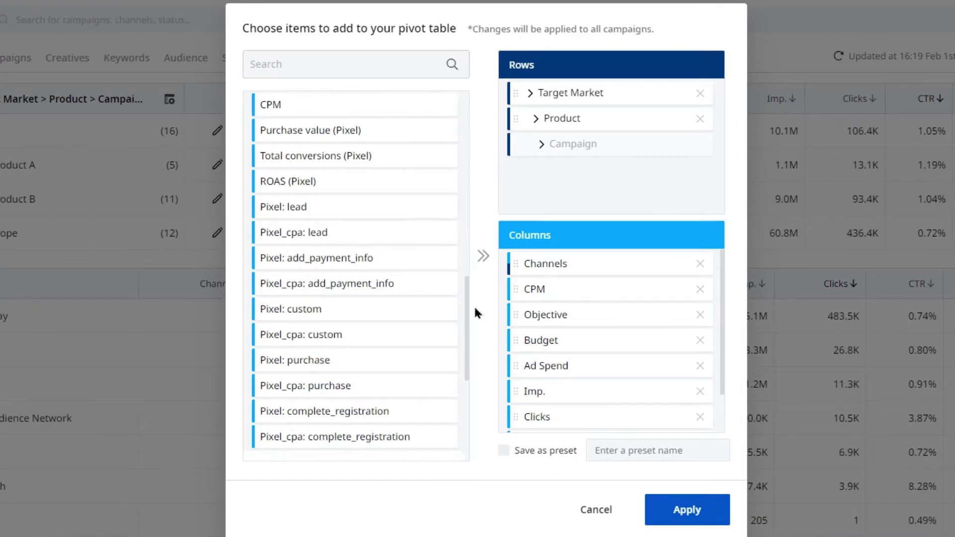
left_click_drag(358, 372, 575, 287)
left_click_drag(356, 394, 613, 313)
left_click(684, 518)
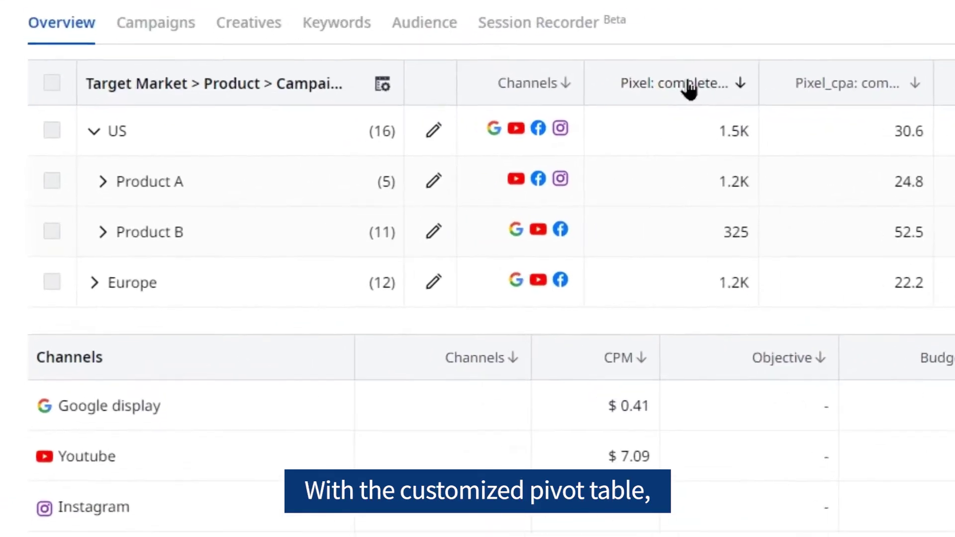
left_click(412, 148)
left_click(805, 82)
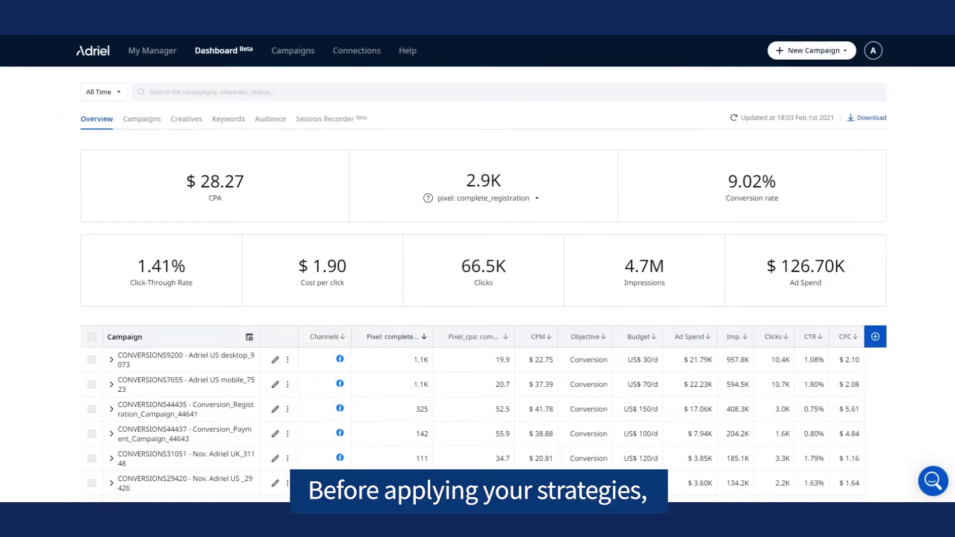
Sort the Channels table in turn by CPM, Ad Spend, impressions, Clicks and CTR
scroll(478, 319, "down", 5)
scroll(477, 319, "down", 10)
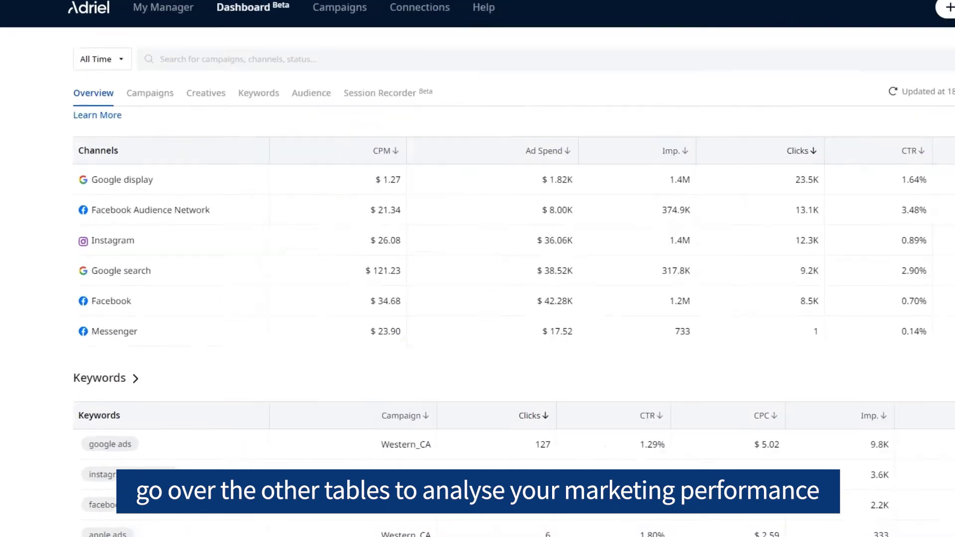
left_click(327, 181)
left_click(853, 75)
left_click(769, 80)
left_click(885, 81)
left_click(866, 80)
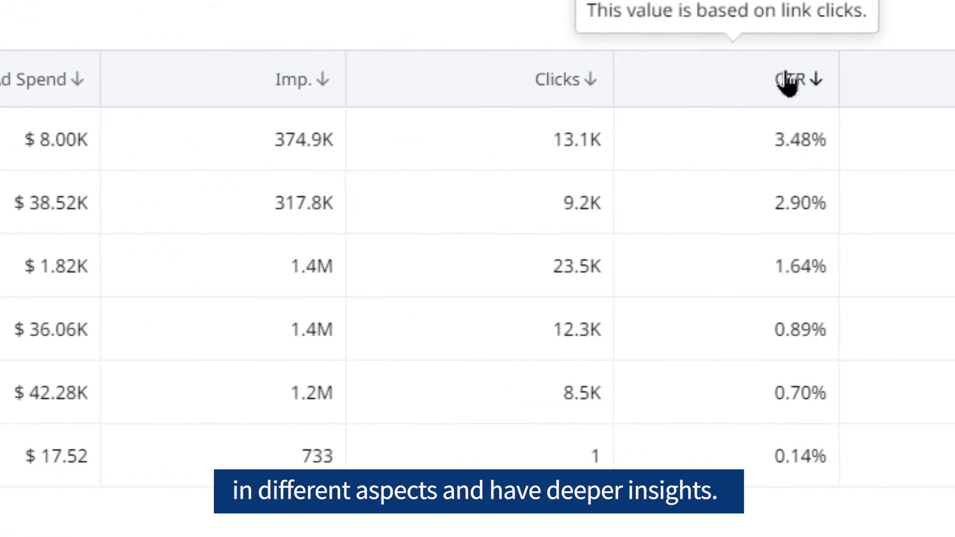
Place Pixel_cpa: custom between Imp. and Clicks in Channels, then sort by it descending
left_click(808, 80)
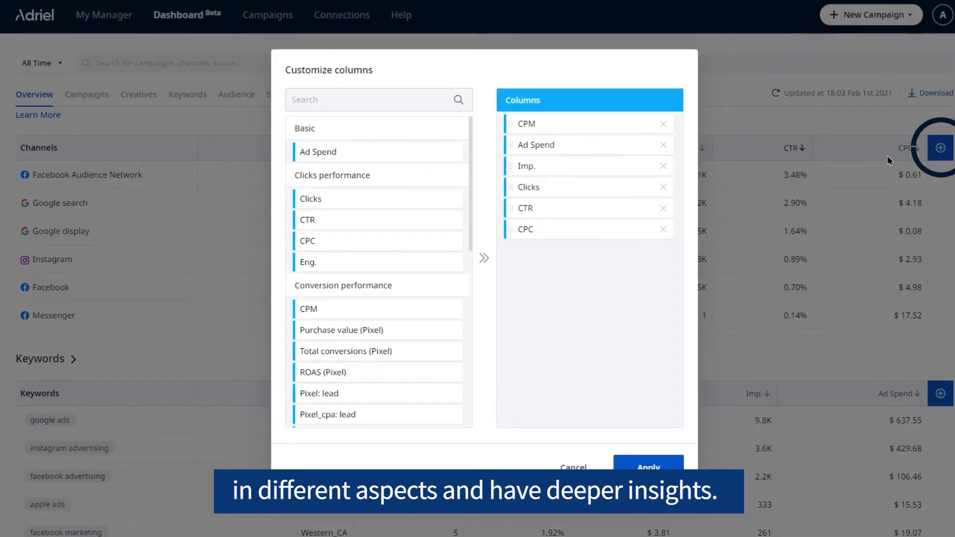
scroll(460, 179, "down", 8)
left_click_drag(373, 171, 624, 133)
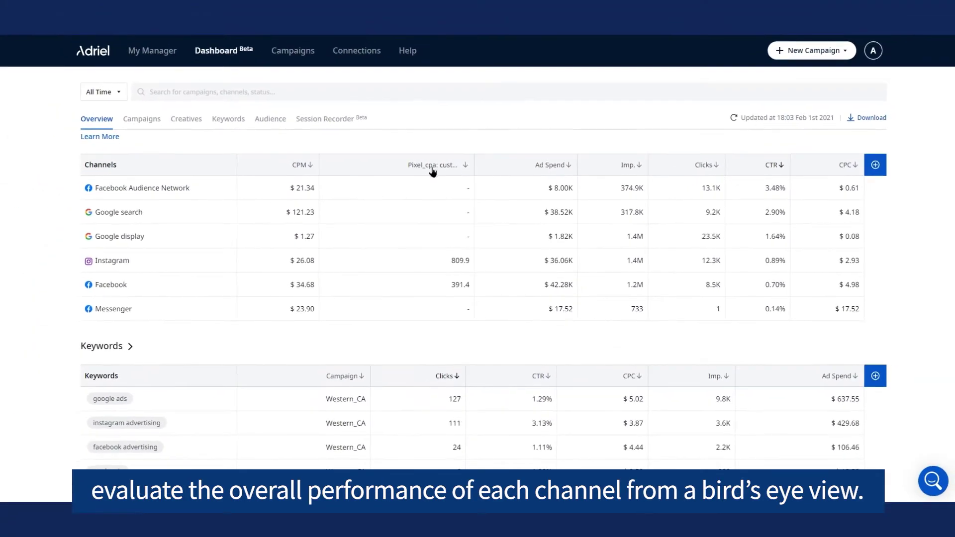
left_click(424, 144)
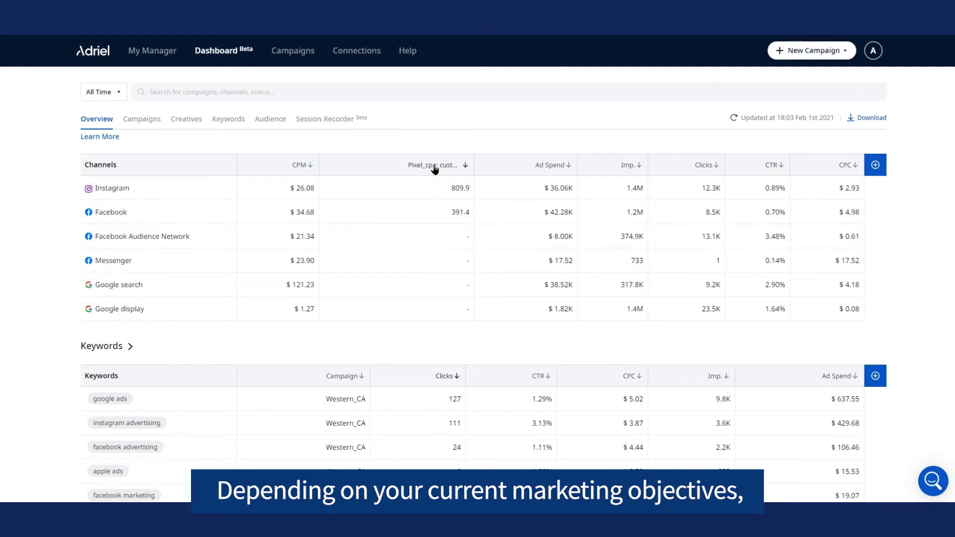
left_click(434, 169)
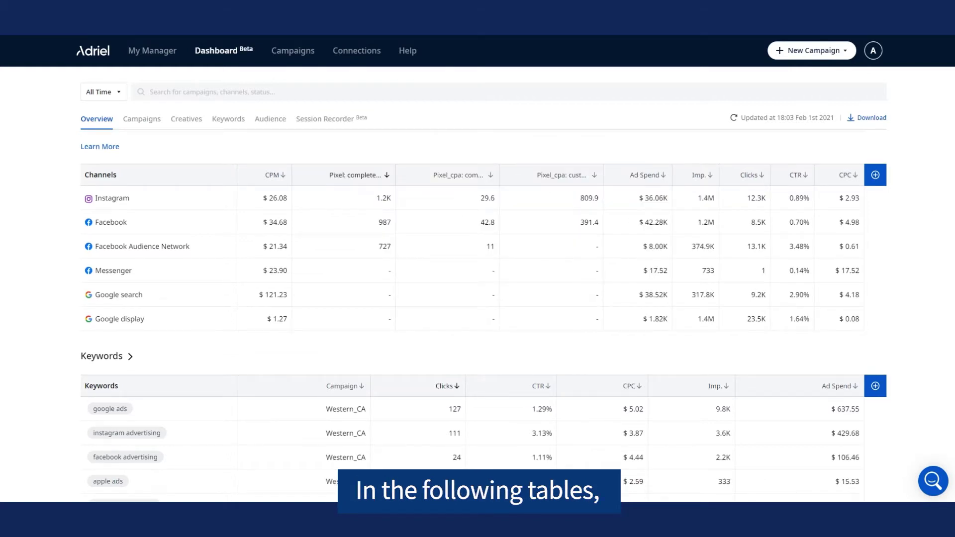
Add a Pixel_cpa: complete_registration column to the Audience table
scroll(484, 326, "down", 3)
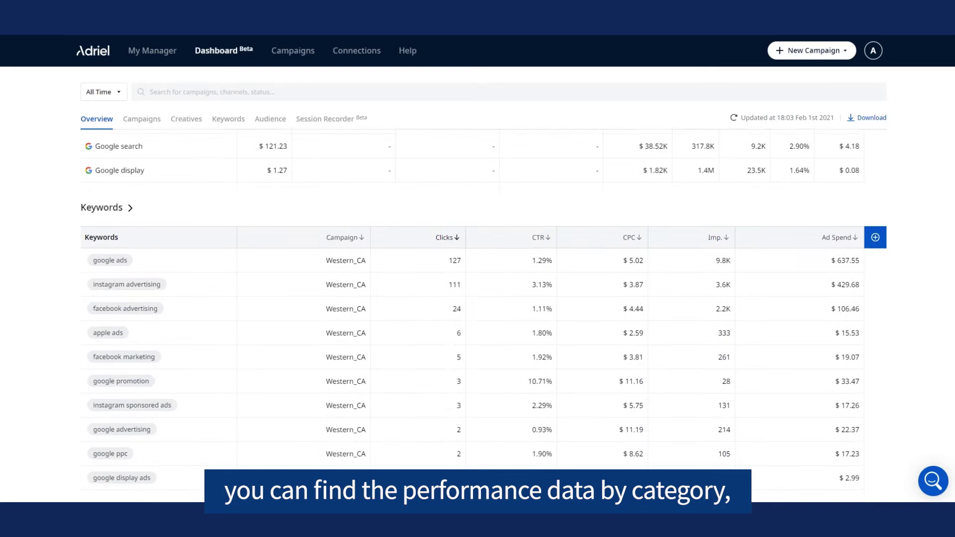
scroll(484, 318, "down", 3)
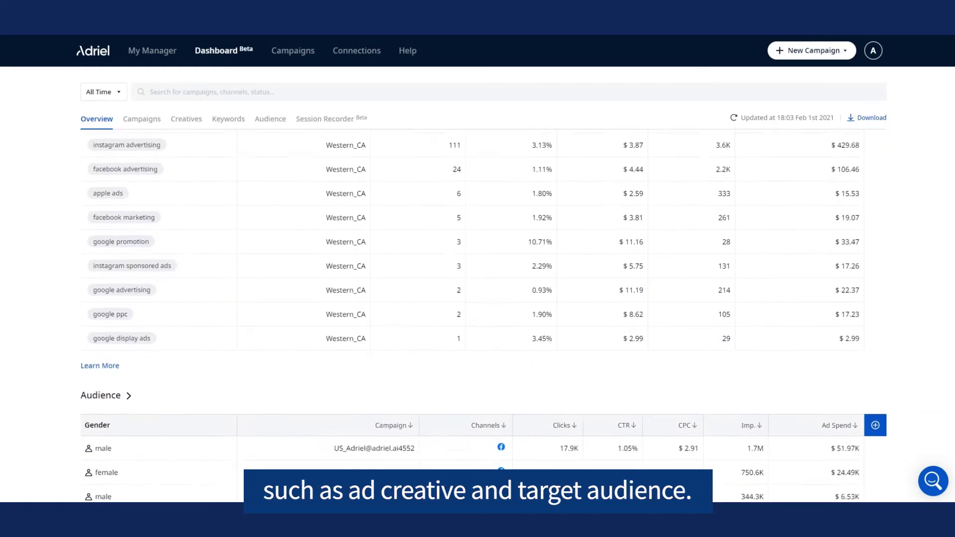
scroll(484, 317, "down", 3)
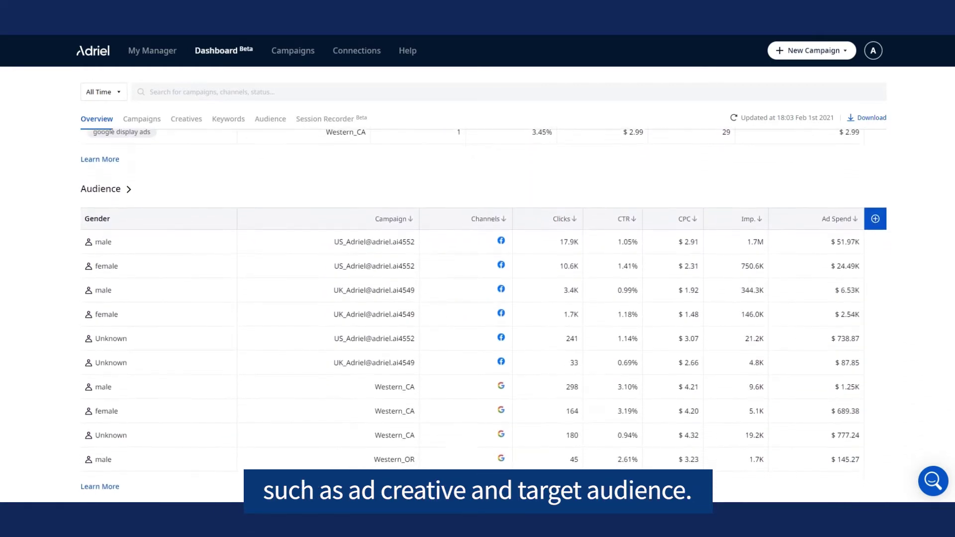
left_click(875, 210)
left_click_drag(472, 201, 470, 321)
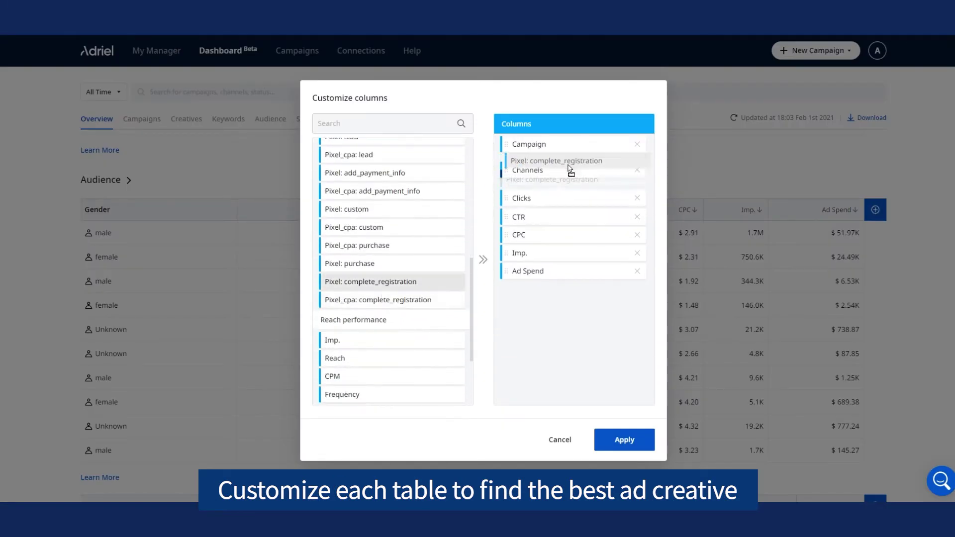
left_click_drag(339, 302, 588, 186)
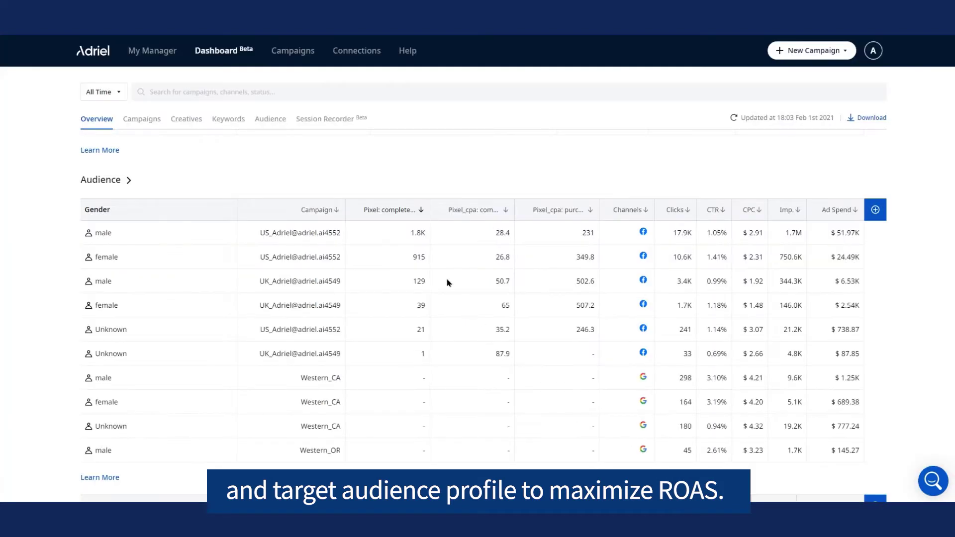
Sort audiences by complete registrations descending, then by cost per complete registration
left_click(394, 213)
left_click(395, 213)
left_click(467, 212)
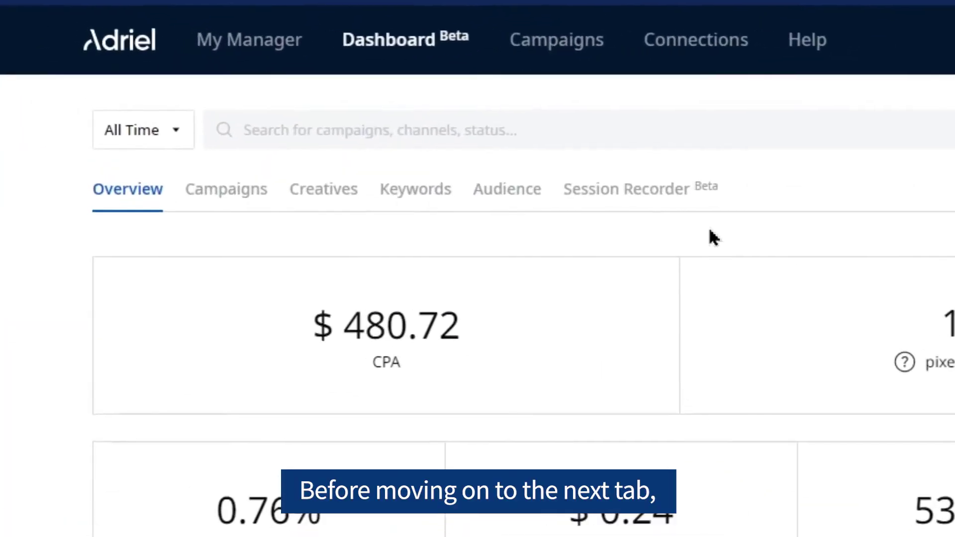
Review the dashboard's date range options and keep the Overview on All Time
left_click(141, 137)
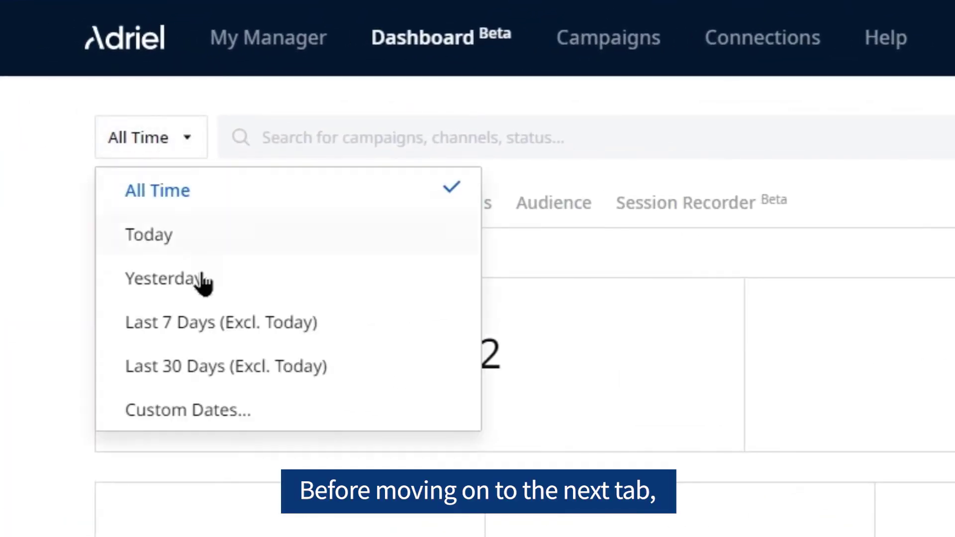
left_click(220, 383)
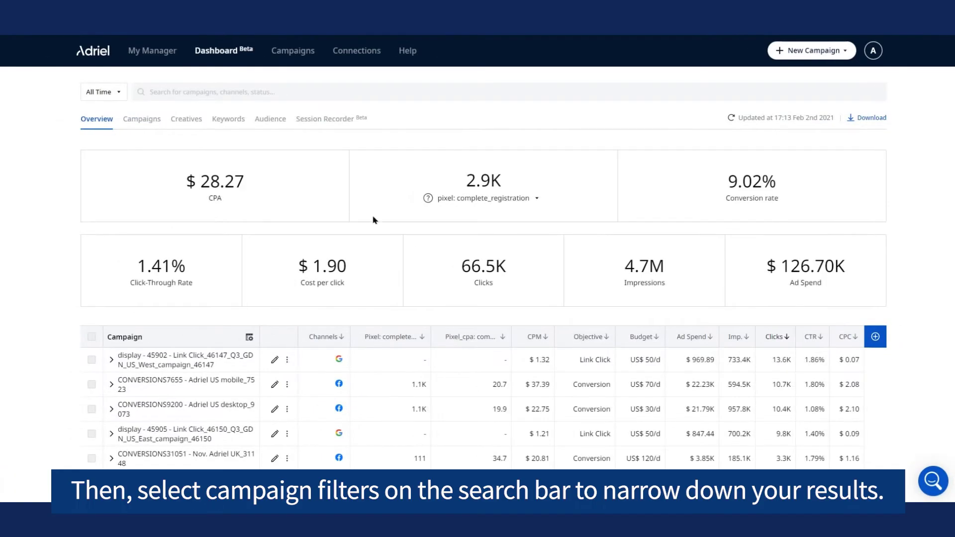
Filter the dashboard to Facebook / Instagram campaigns whose titles contain 'conversions'
left_click(215, 93)
left_click(250, 207)
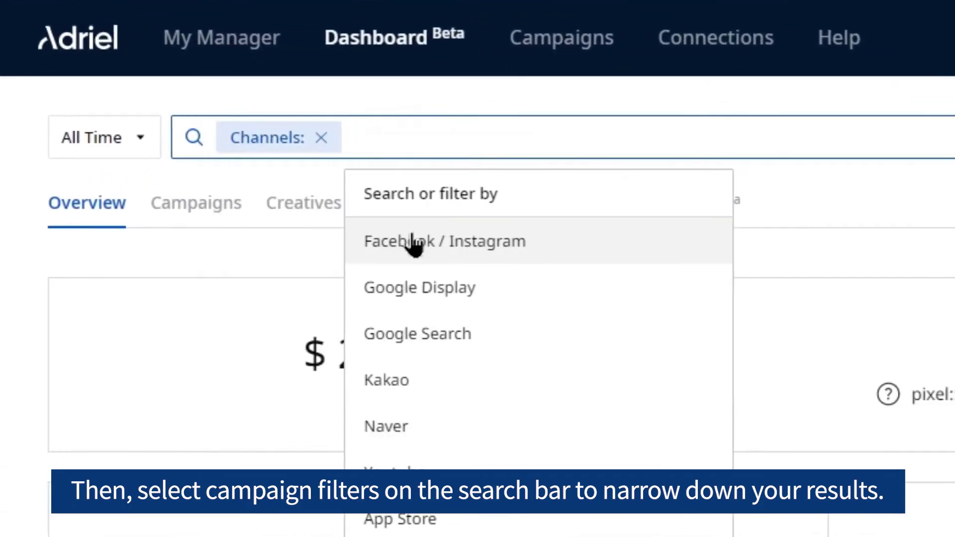
left_click(437, 243)
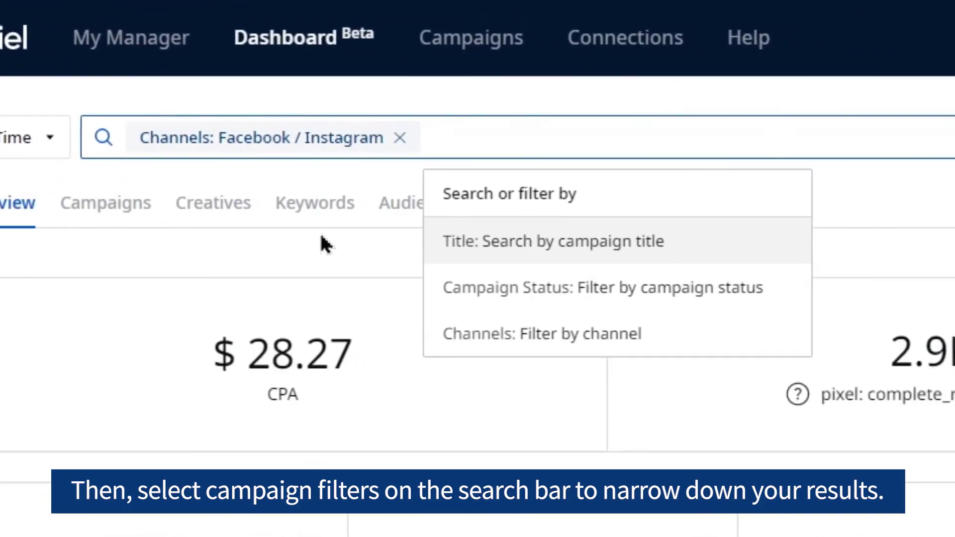
type("conversions")
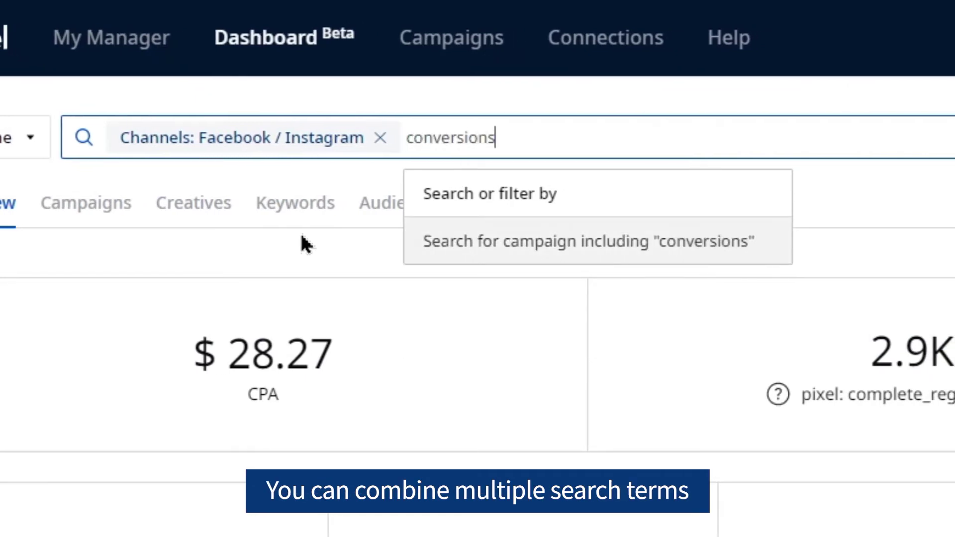
key("Return")
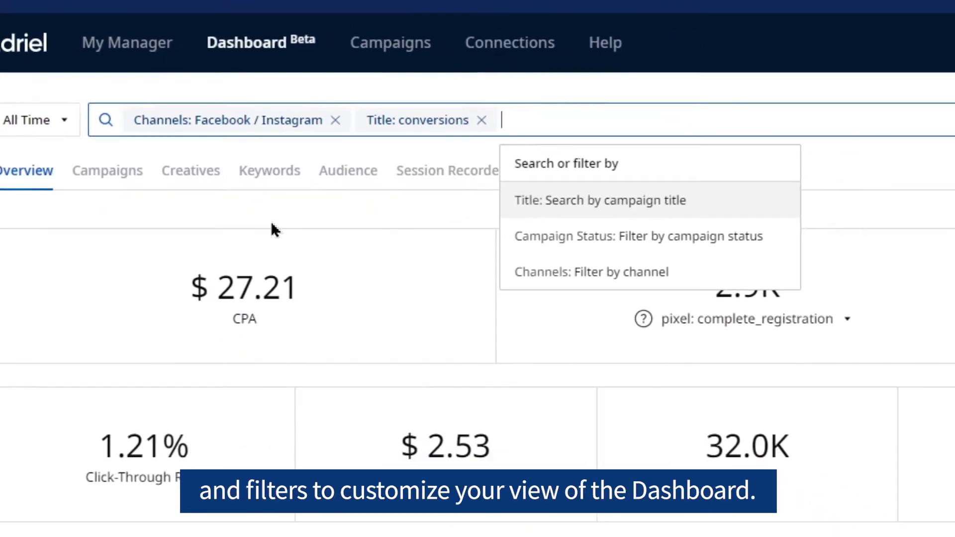
left_click(275, 230)
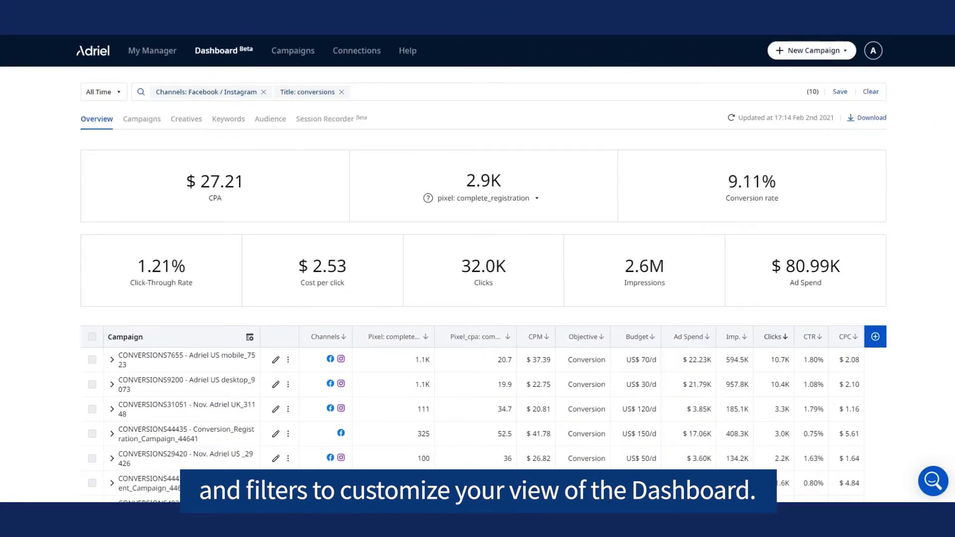
Save the current Channels and Title filters as a saved filter named 'tutorial'
scroll(485, 319, "down", 3)
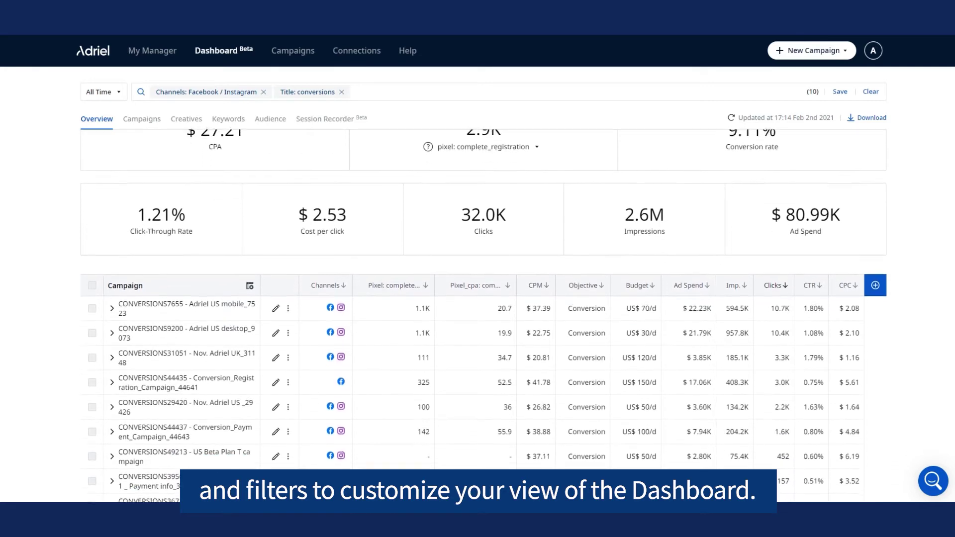
scroll(484, 319, "down", 1)
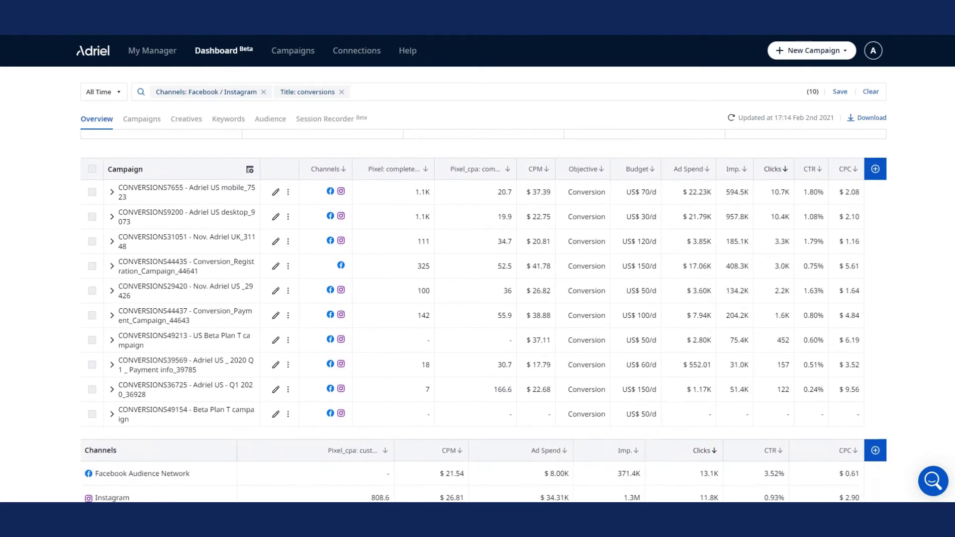
scroll(484, 319, "up", 3)
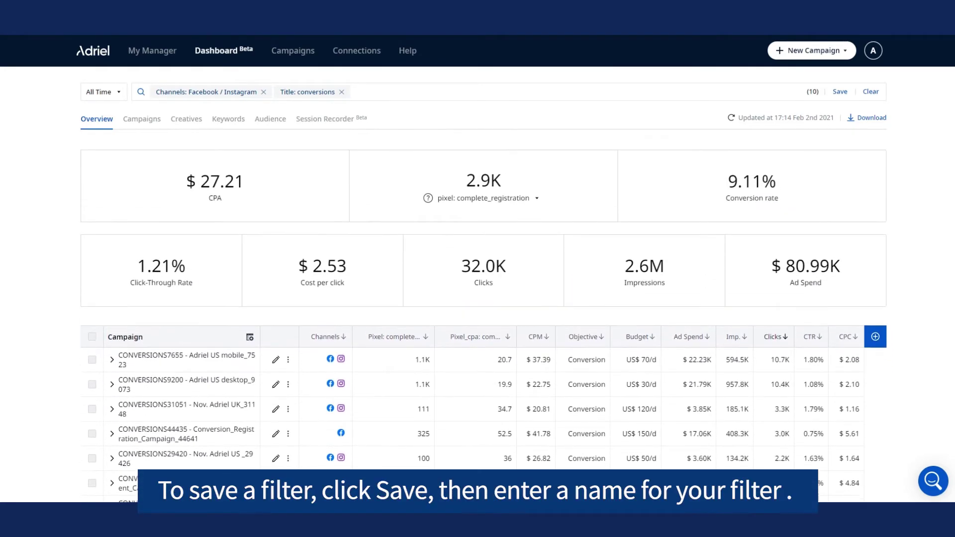
left_click(462, 96)
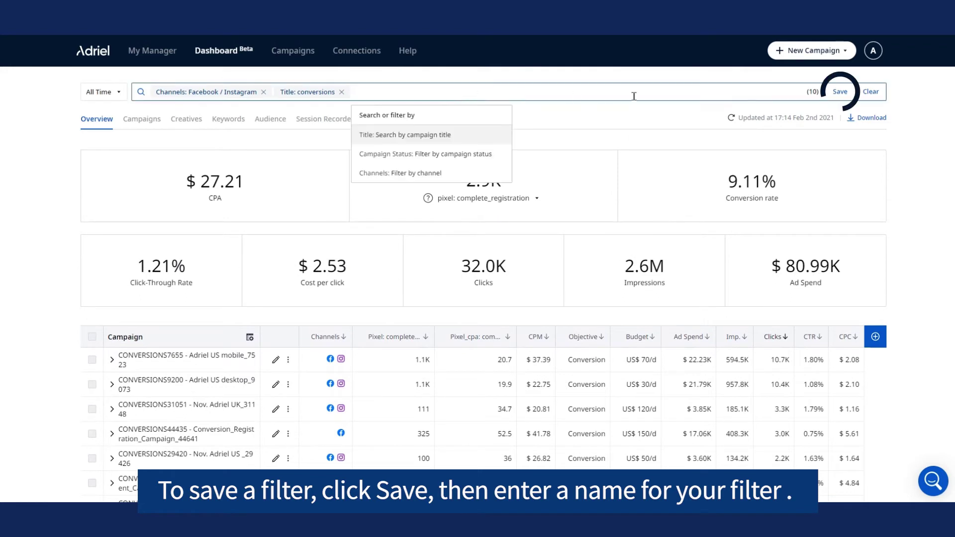
left_click(840, 95)
left_click(456, 274)
type("tuy")
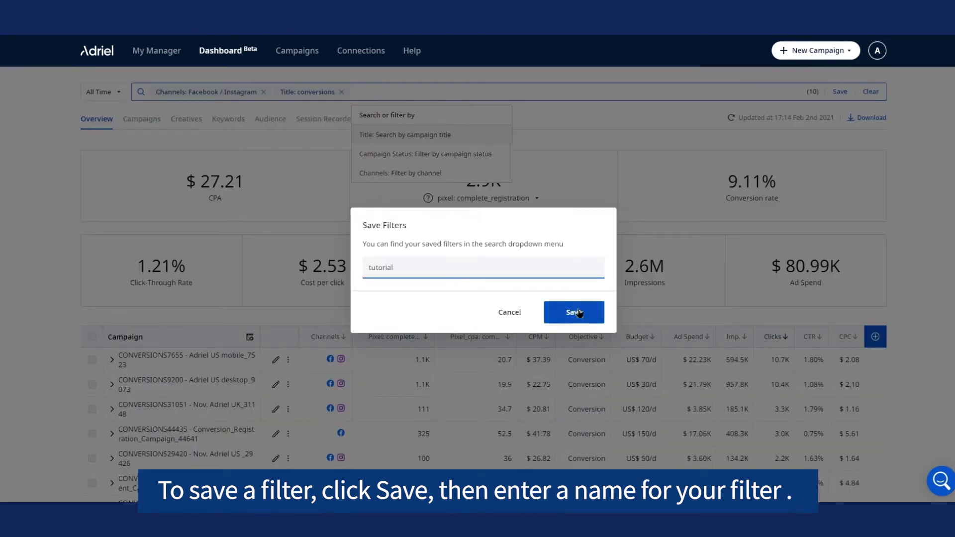
left_click(566, 313)
left_click(583, 140)
Remove the Channels and Title chips, then reapply the saved 'tutorial' filter
left_click(418, 93)
left_click(259, 92)
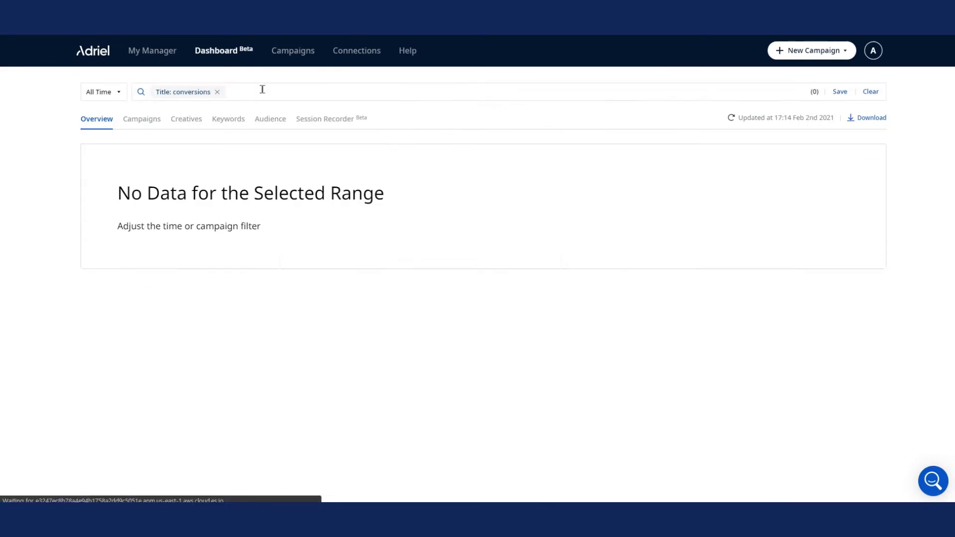
left_click(216, 91)
left_click(216, 92)
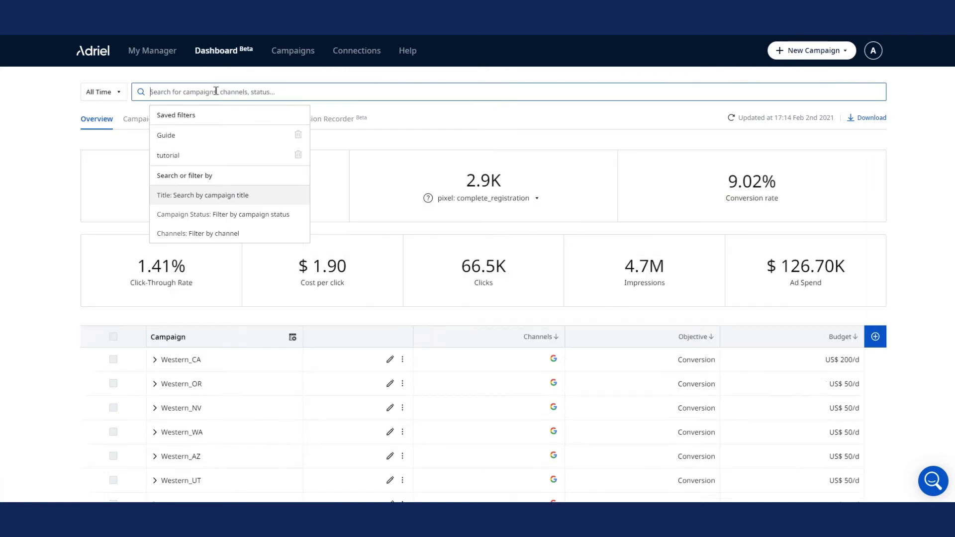
left_click(201, 156)
left_click(201, 159)
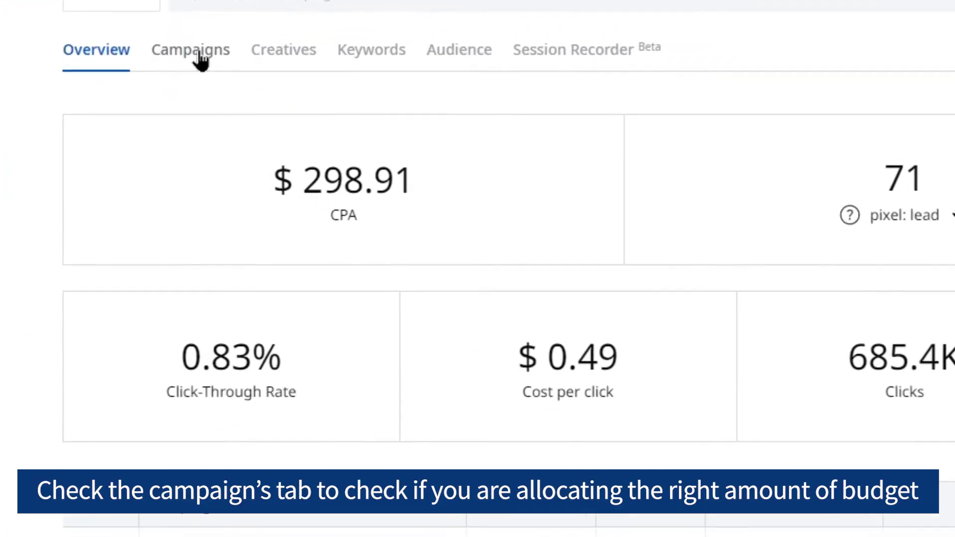
Add GA: Make a payment, GA_cpa: Make a payment and GA: signup columns to the Campaigns pivot table
left_click(202, 59)
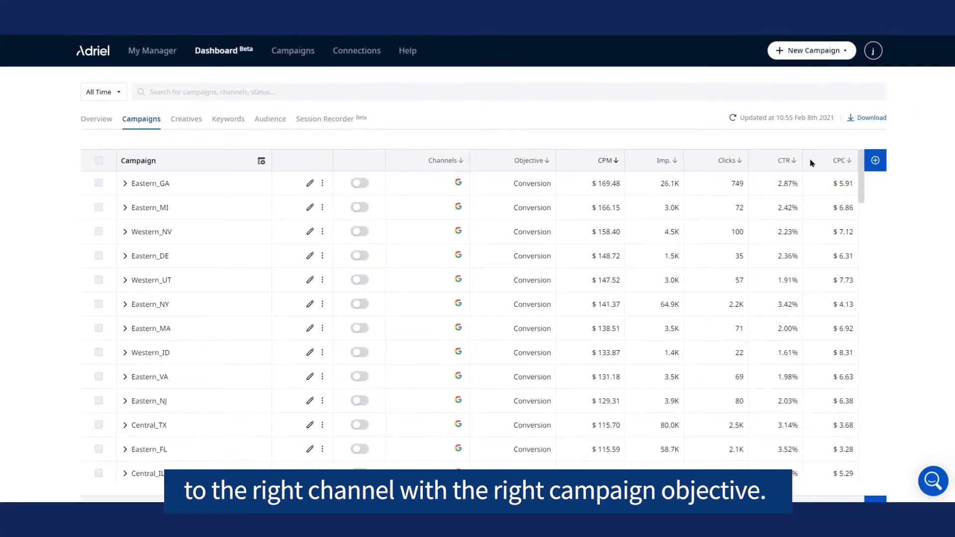
left_click(875, 160)
left_click(827, 185)
left_click(366, 125)
type("ga")
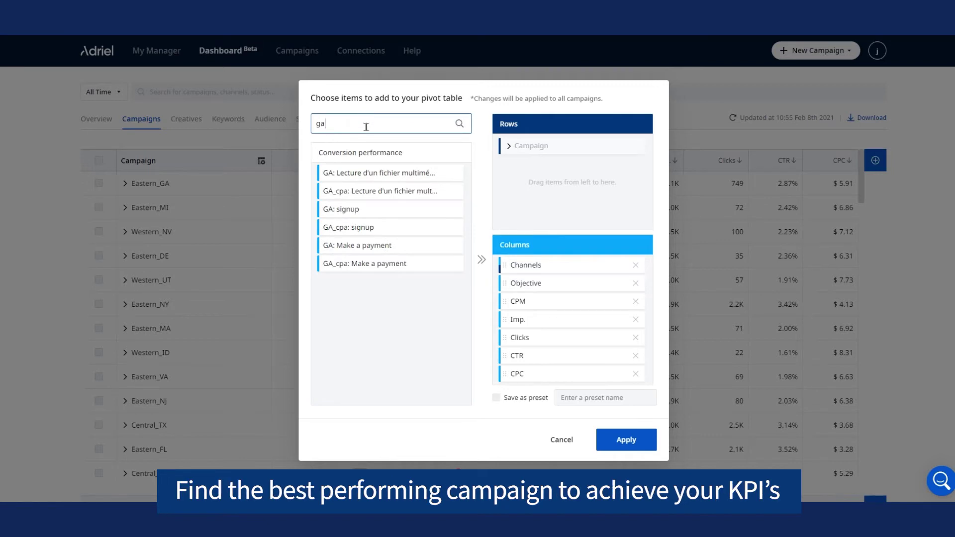
left_click_drag(384, 247, 565, 286)
left_click_drag(373, 264, 567, 300)
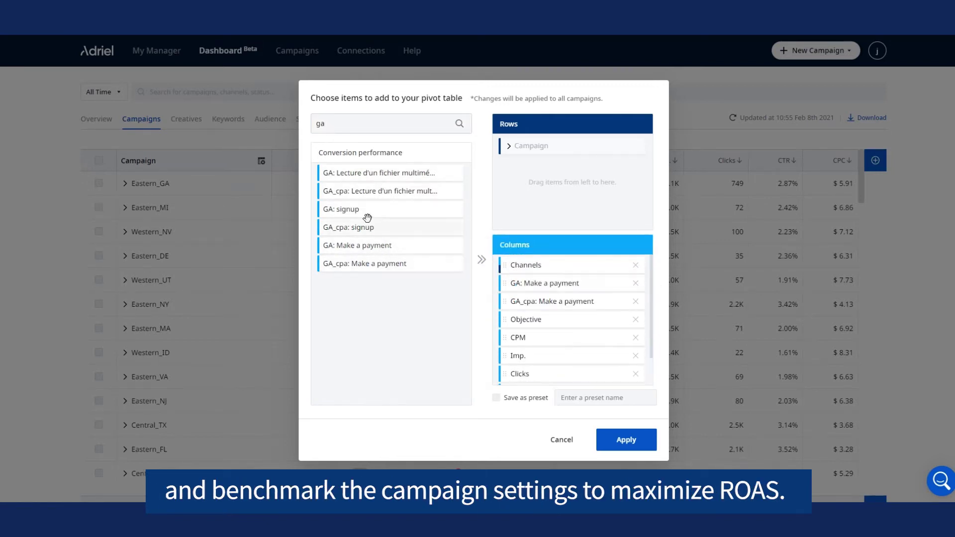
left_click_drag(368, 218, 554, 336)
Apply the GA_cpa: signup column and sort campaigns by GA: Make a payment, then GA: signup
left_click(626, 440)
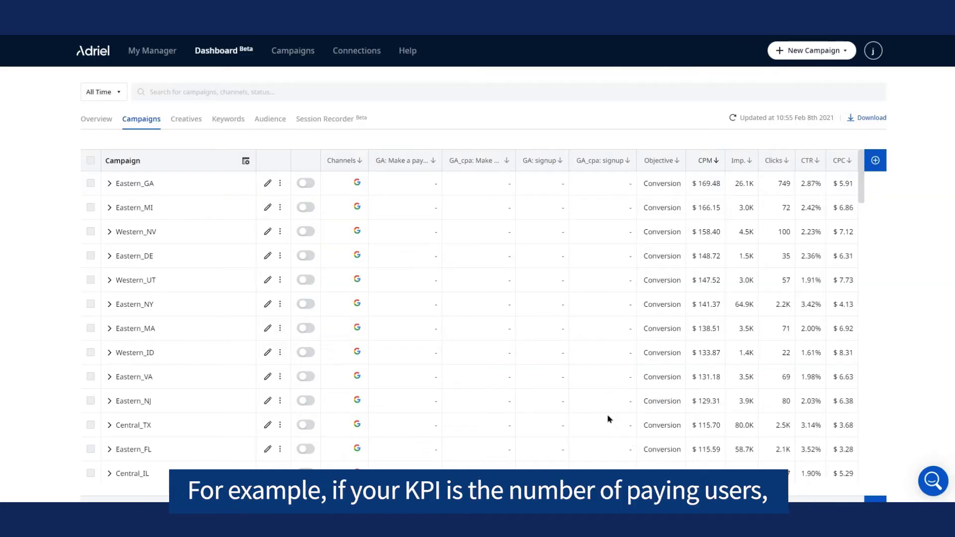
left_click(423, 164)
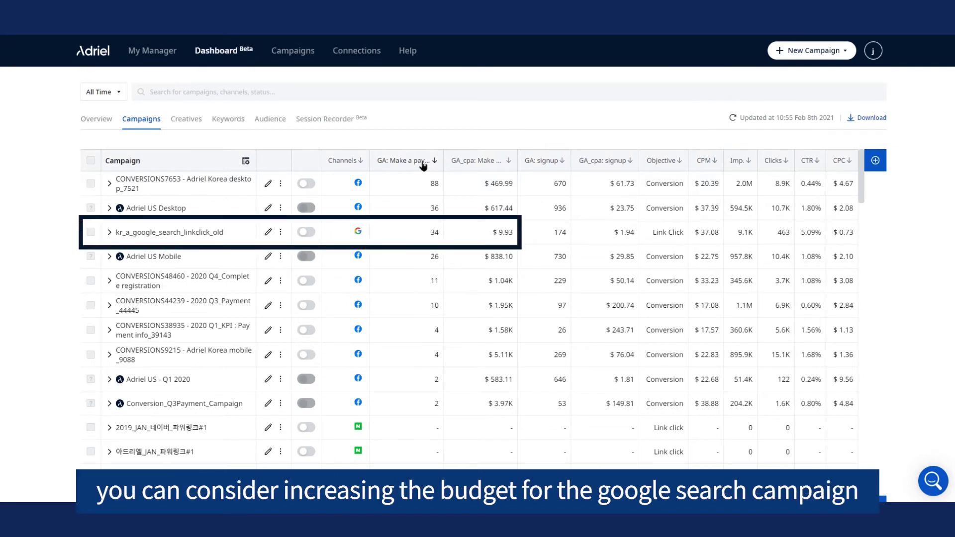
left_click(554, 161)
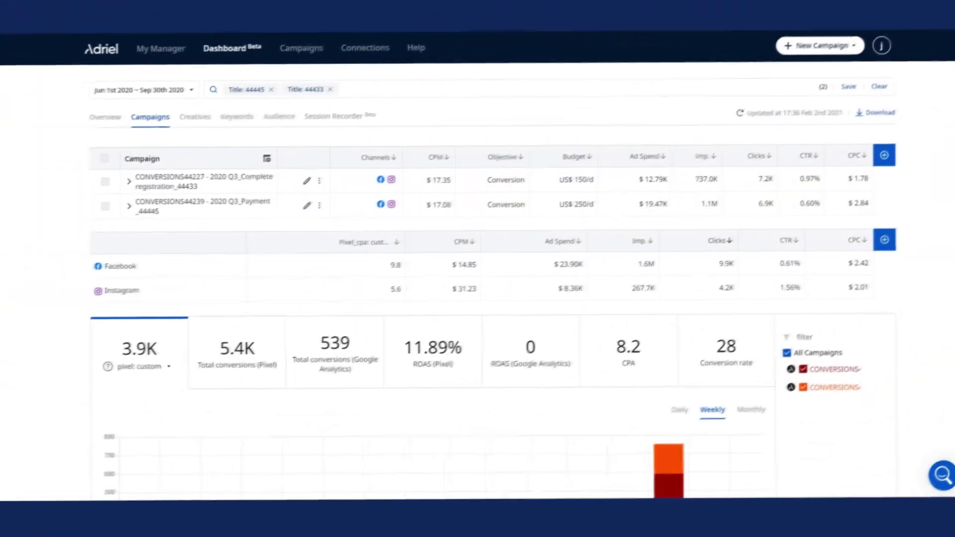
Chart CPA over time for the Pixel: complete_registration conversion event
scroll(477, 314, "down", 3)
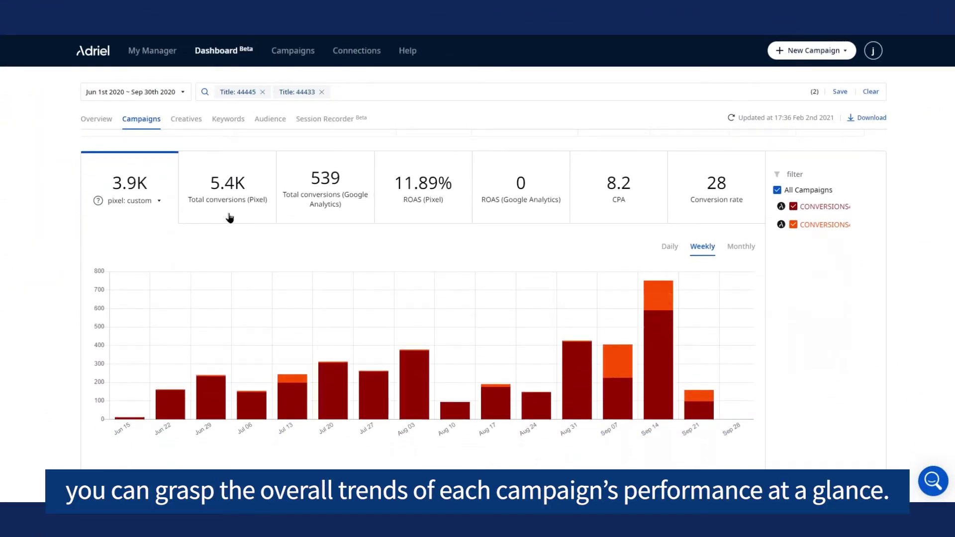
left_click(125, 201)
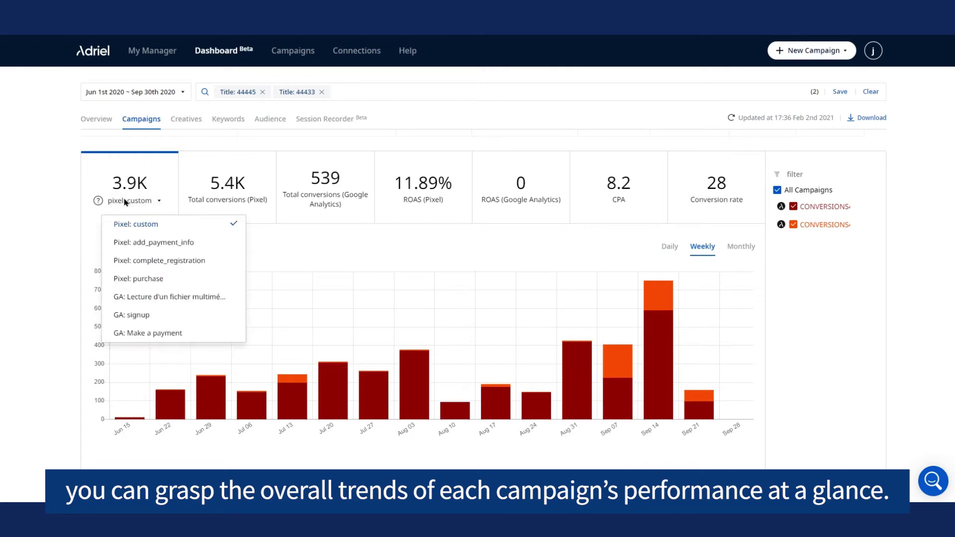
left_click(171, 260)
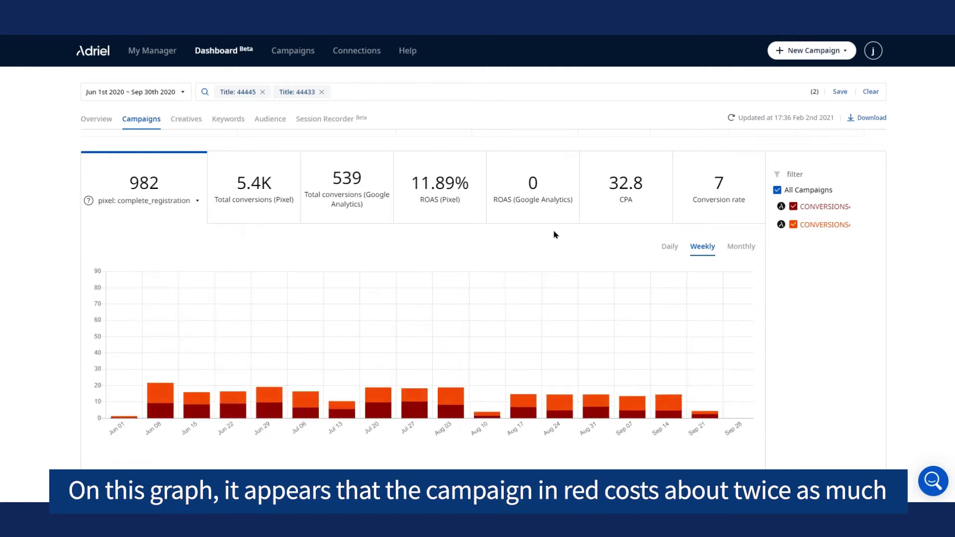
left_click(626, 204)
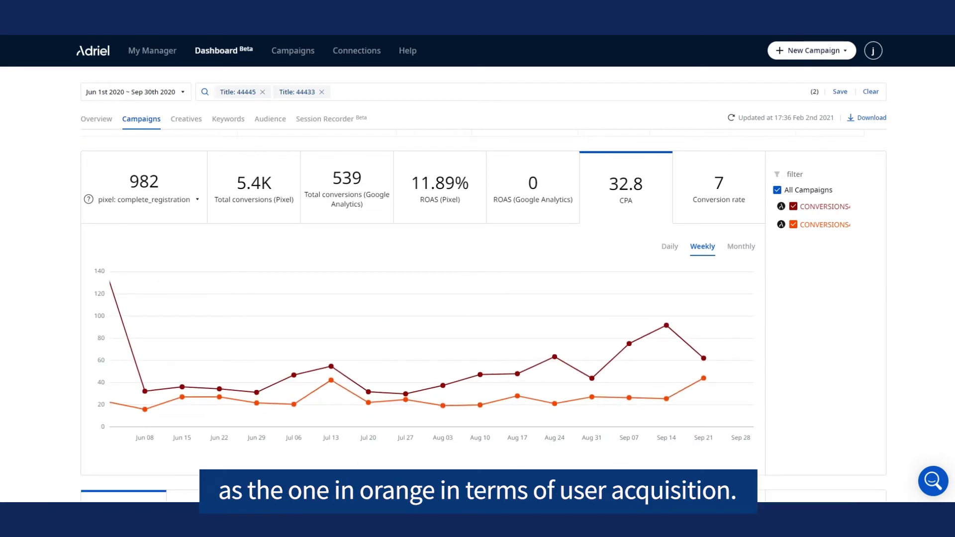
Switch the conversion event to Pixel: add_payment_info and chart its CPA
left_click(170, 203)
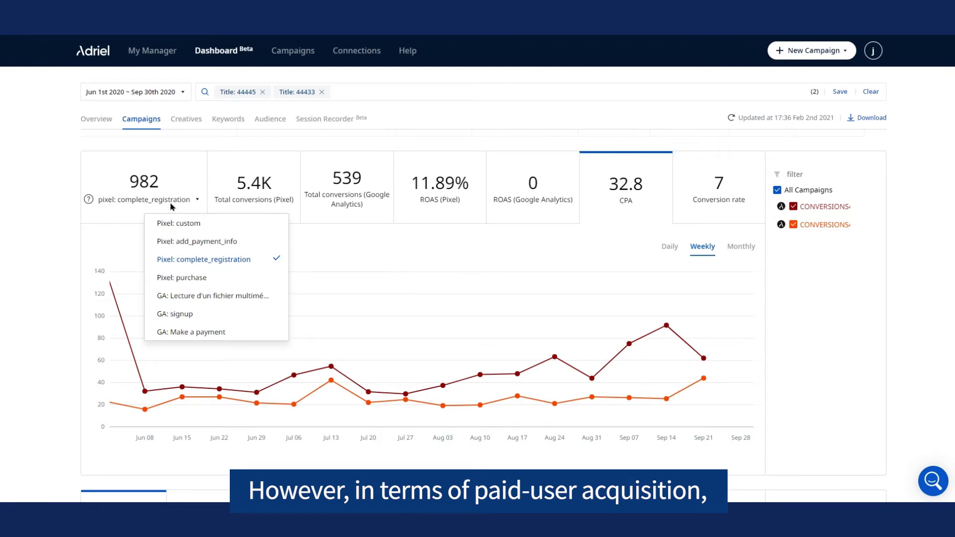
left_click(194, 245)
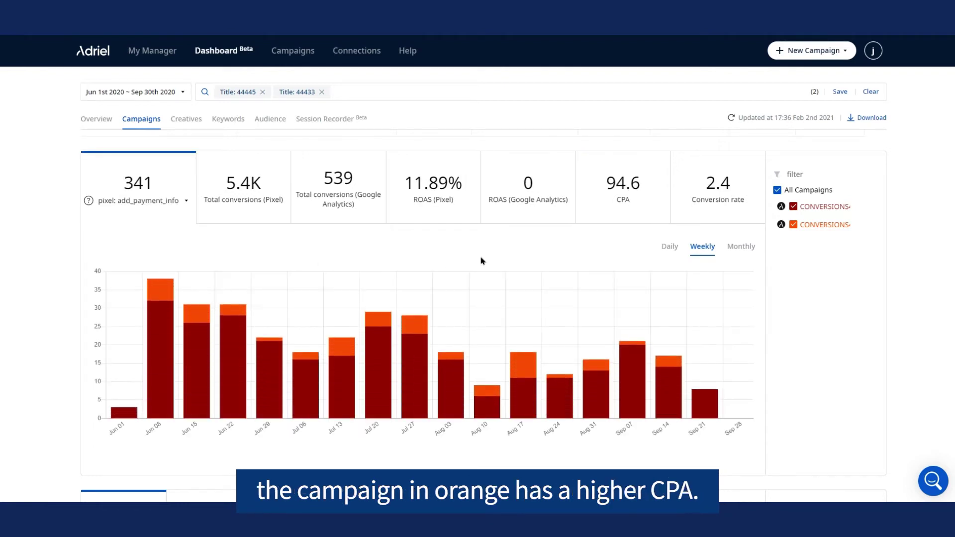
left_click(626, 204)
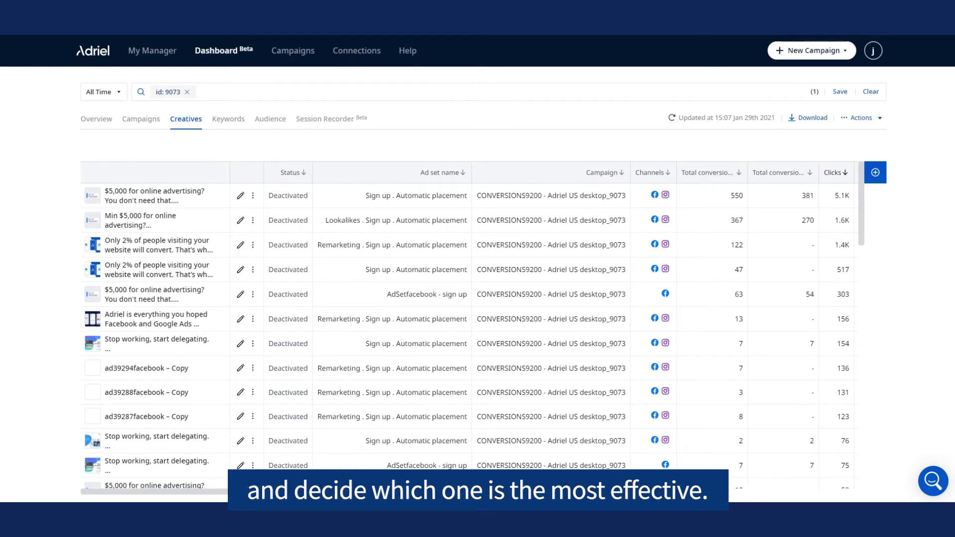
Add a Pixel: complete_registration column to the Creatives table
left_click(873, 178)
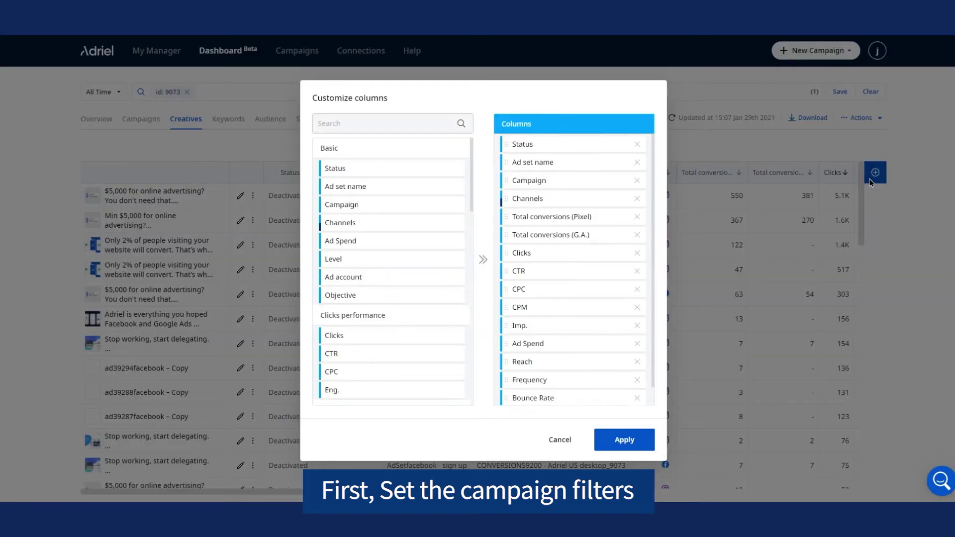
scroll(439, 173, "down", 12)
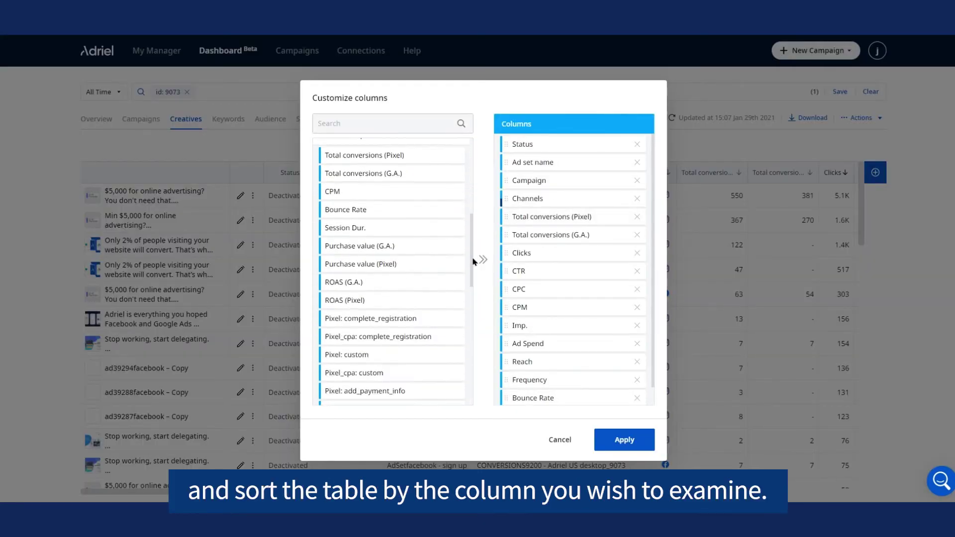
scroll(439, 173, "up", 1)
left_click_drag(409, 183, 577, 161)
scroll(478, 249, "down", 3)
scroll(480, 260, "up", 3)
scroll(393, 287, "down", 1)
Add and apply the Pixel_cpa: purchase column, then sort ads by complete_registration and purchase CPA
left_click_drag(393, 287, 597, 184)
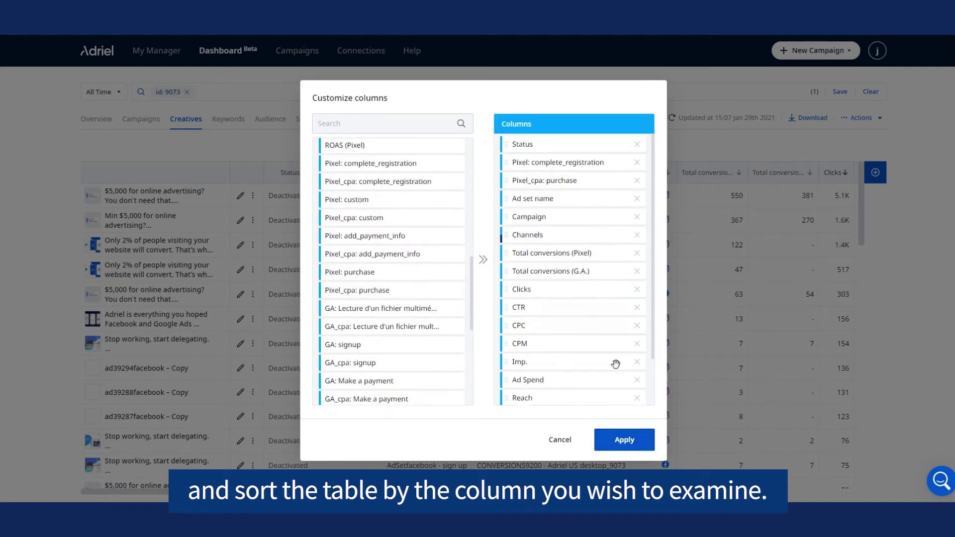
left_click(625, 439)
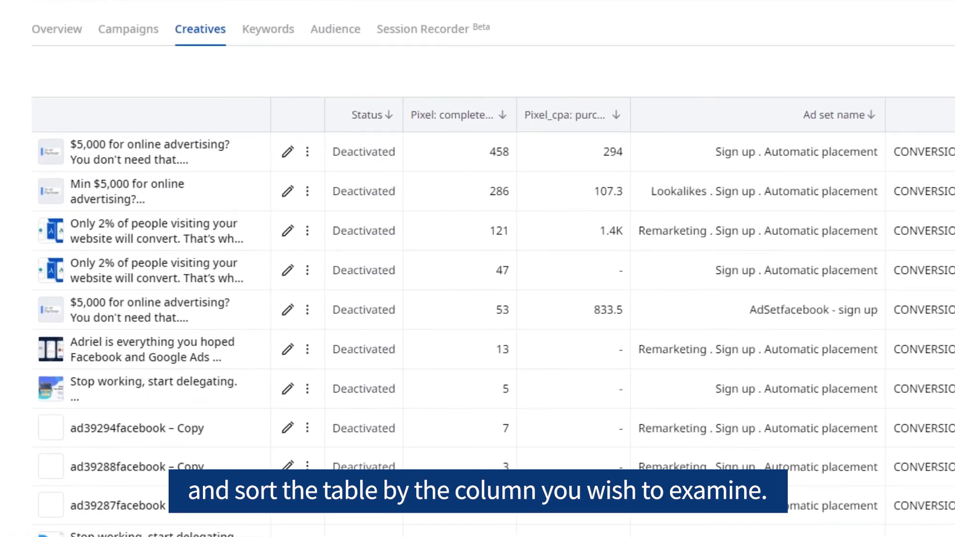
left_click(469, 118)
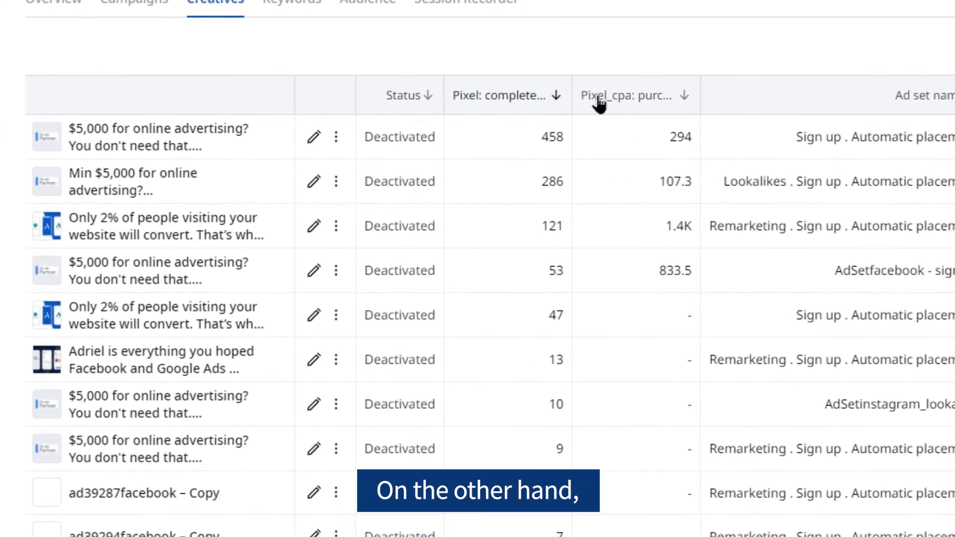
left_click(641, 95)
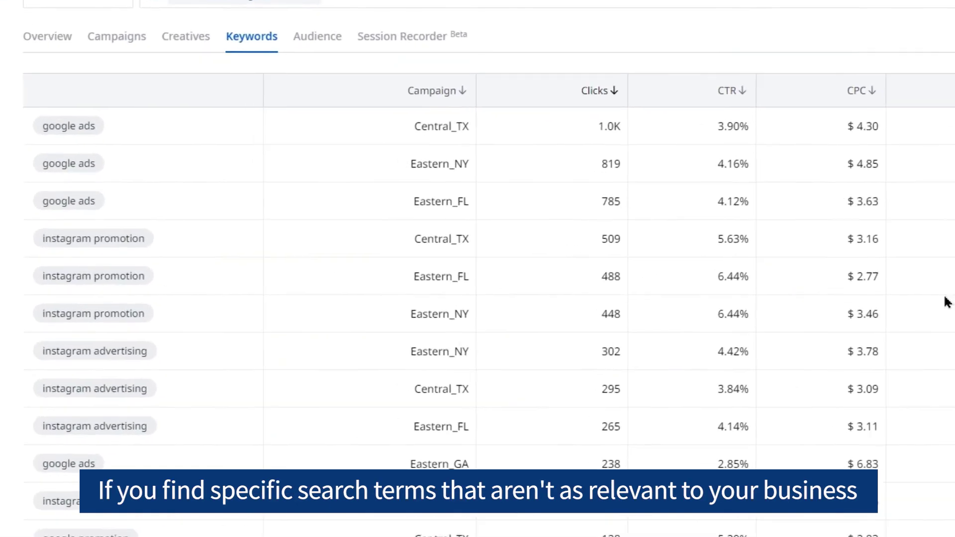
Sort the Google Search keywords by CTR, then CPC, then impressions
left_click(725, 89)
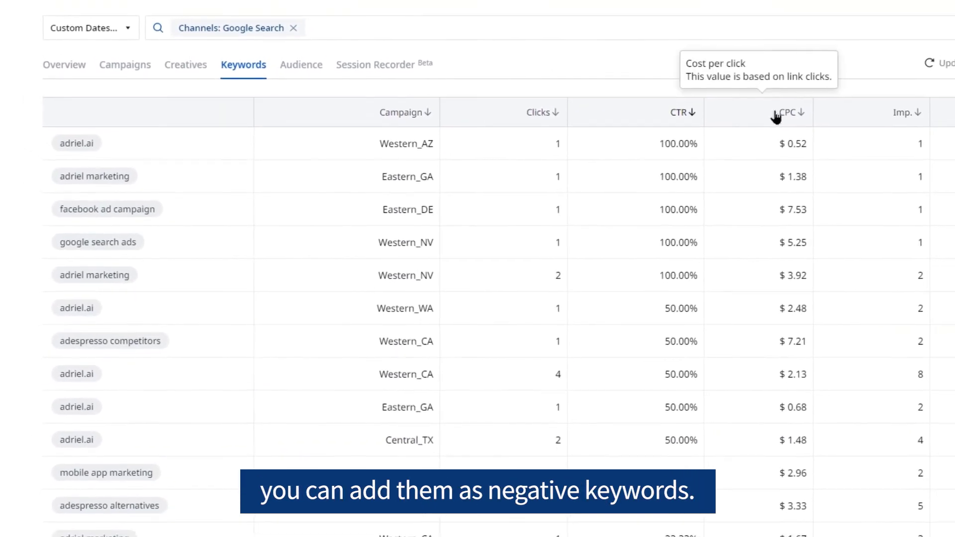
left_click(801, 113)
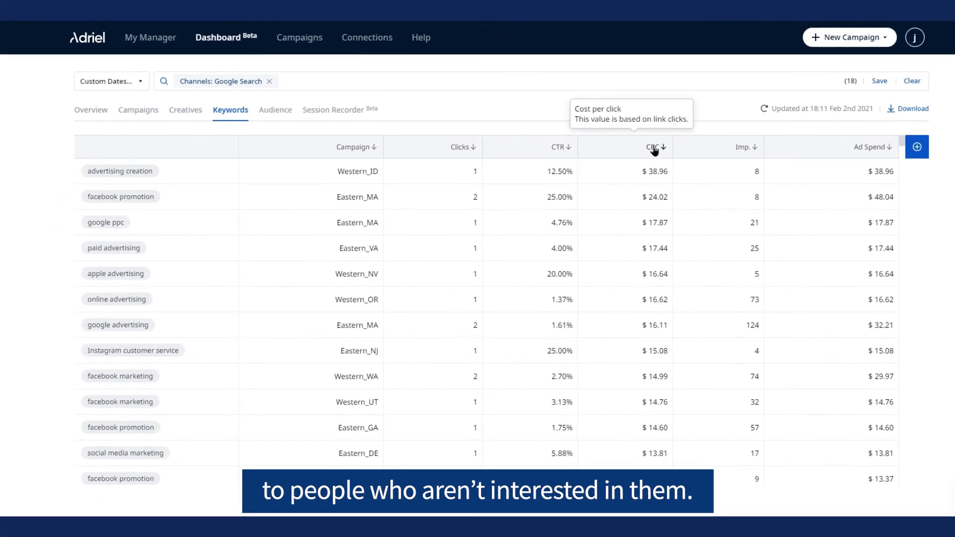
left_click(754, 146)
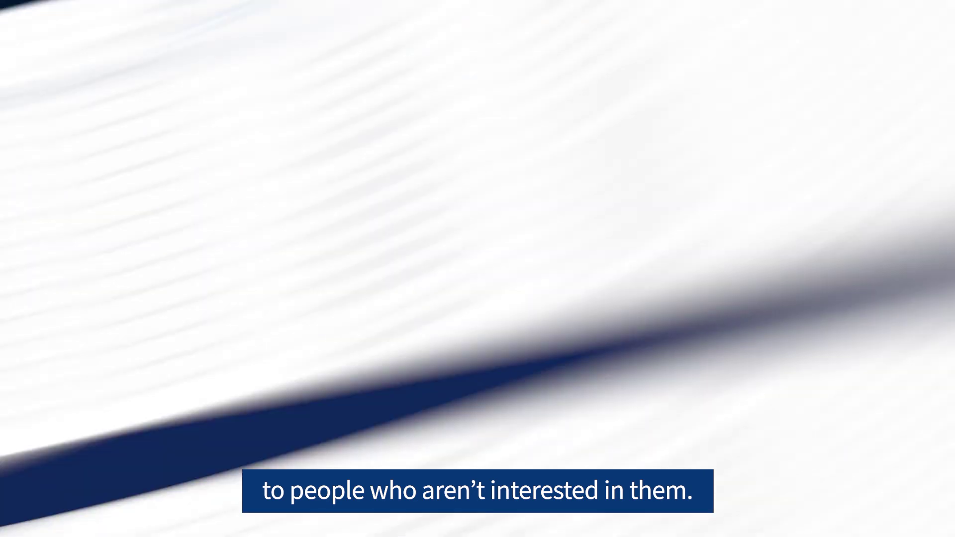
left_click(270, 119)
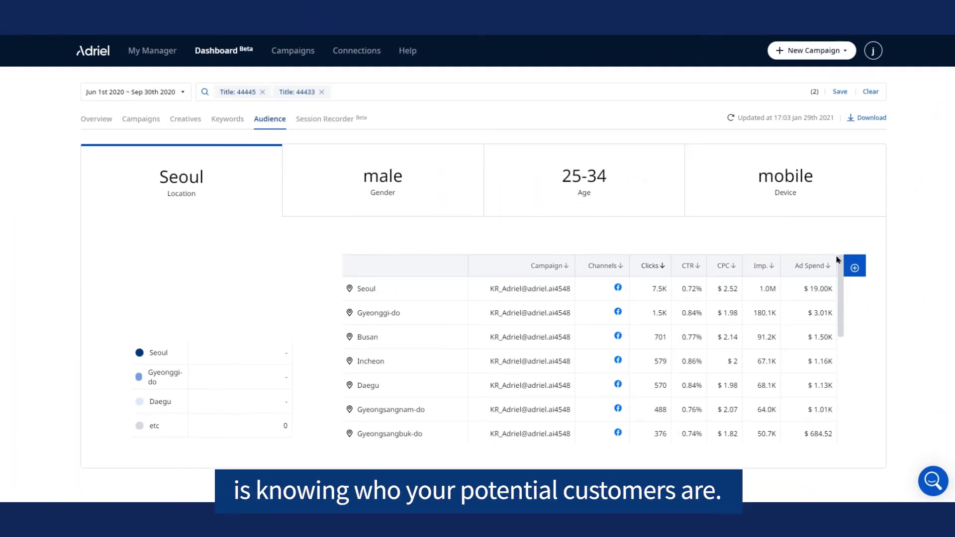
Add Pixel: complete_registration and Pixel: purchase columns to the Audience table
left_click(856, 267)
scroll(470, 209, "down", 4)
scroll(467, 295, "down", 3)
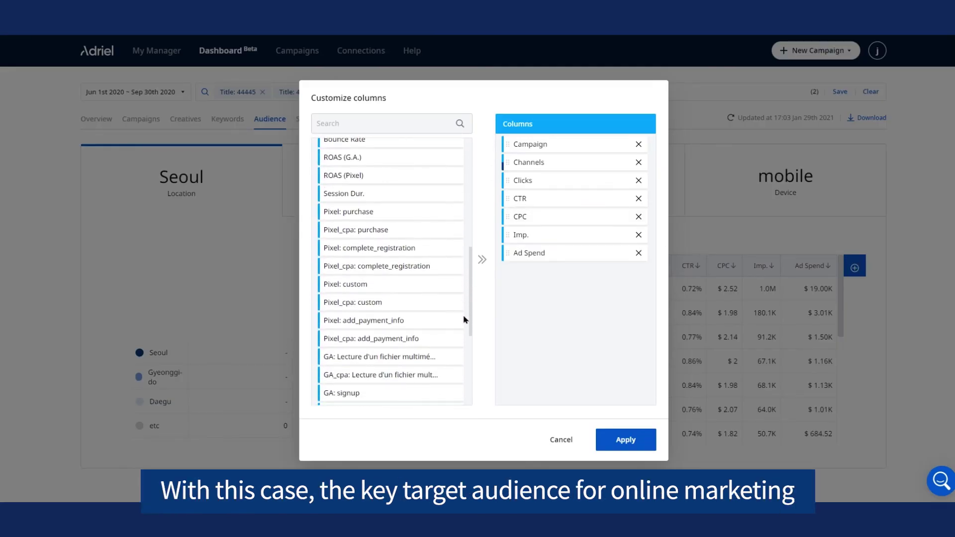
left_click_drag(356, 182, 574, 160)
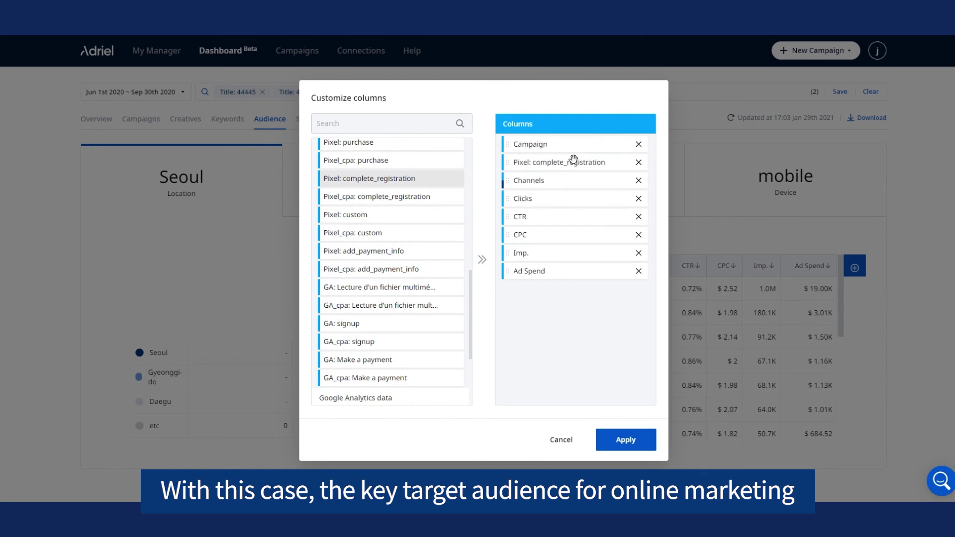
left_click_drag(399, 145, 547, 179)
left_click(610, 442)
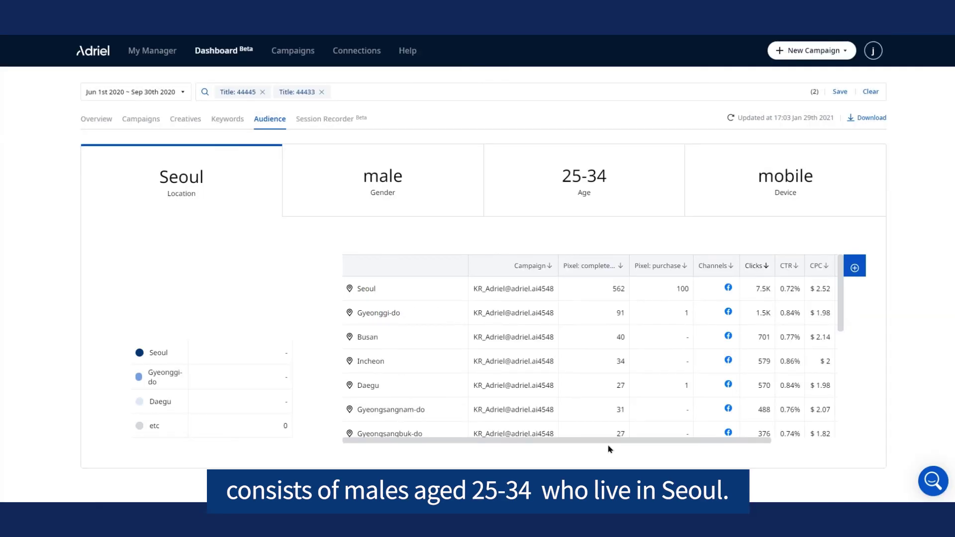
Sort the age breakdown by complete_registration and purchases, then view gender, location, device and age again
left_click(591, 192)
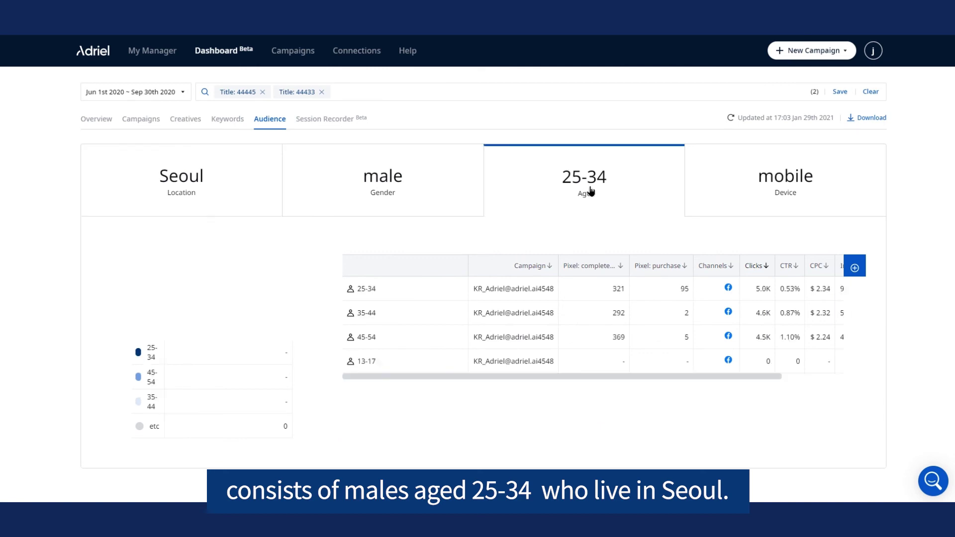
left_click(603, 271)
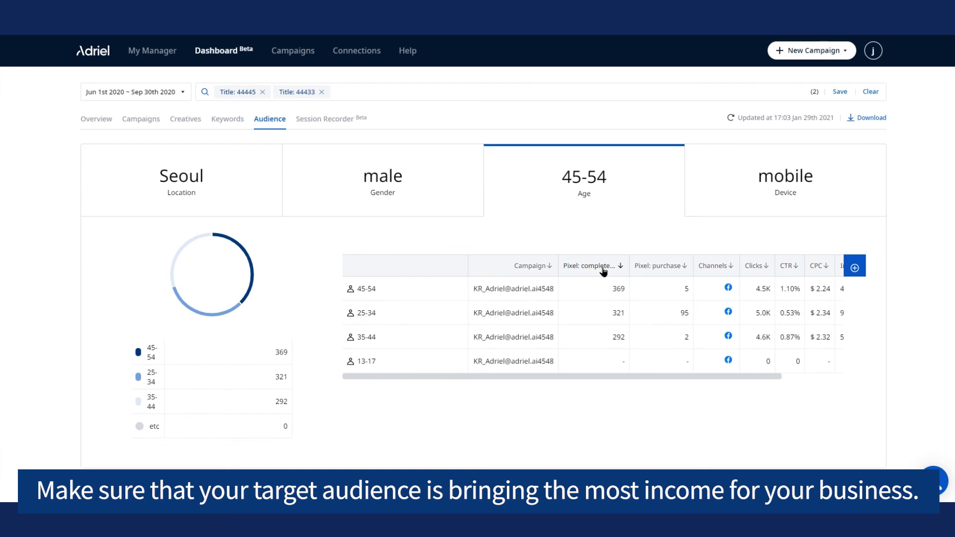
left_click(668, 266)
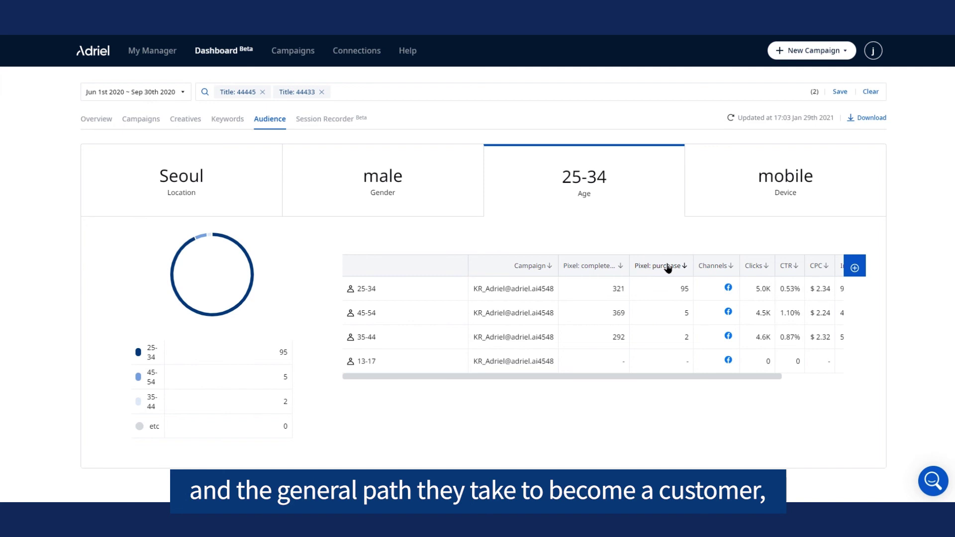
left_click(379, 177)
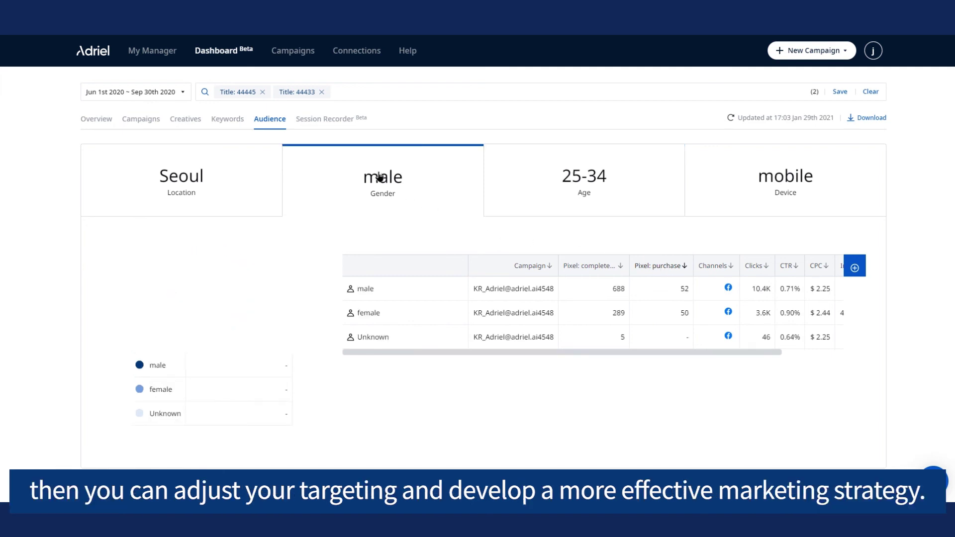
left_click(203, 178)
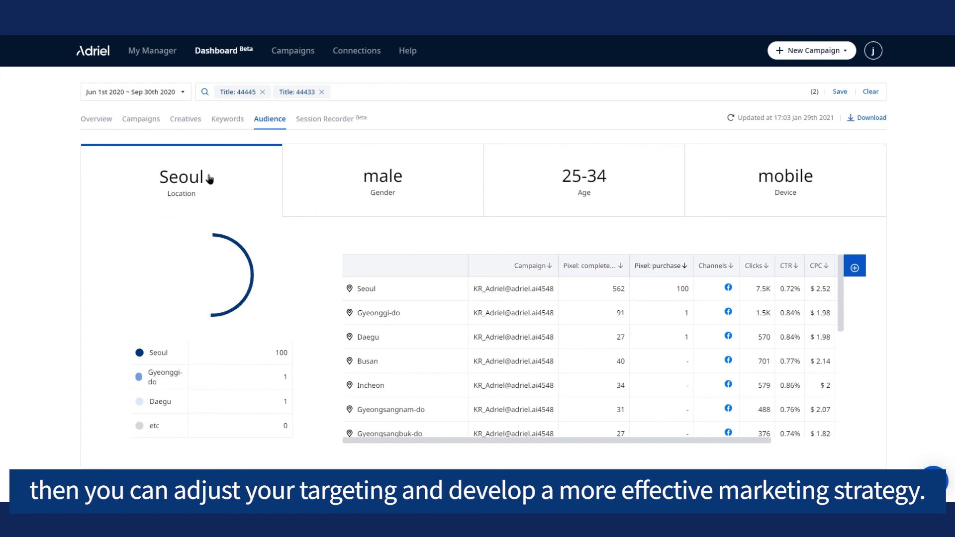
left_click(788, 191)
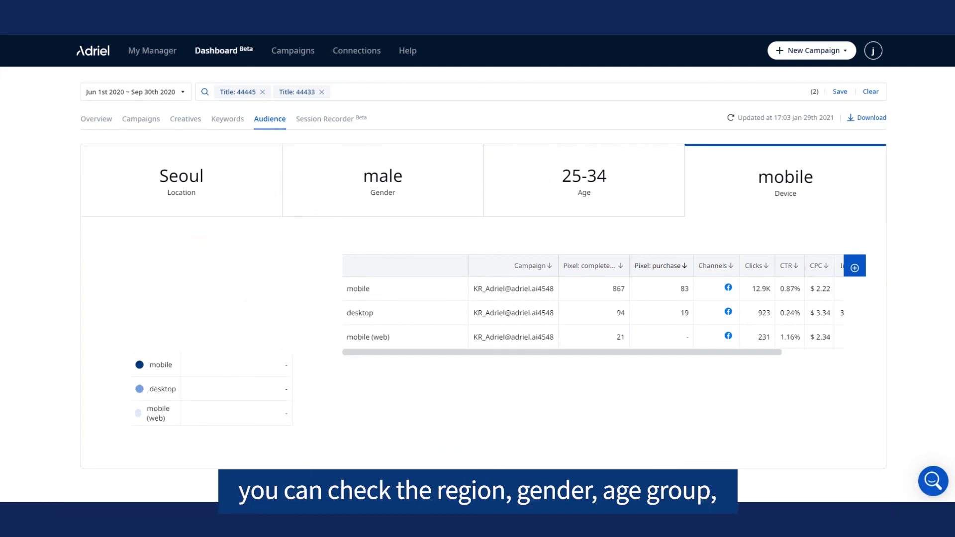
left_click(562, 197)
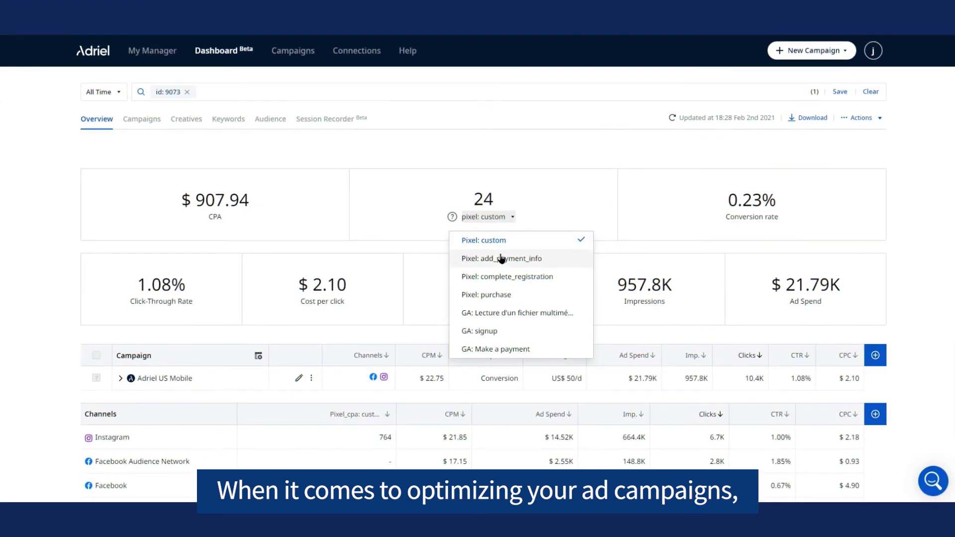
Switch the Overview conversion event through complete_registration to GA: signup
left_click(501, 257)
left_click(495, 219)
left_click(516, 275)
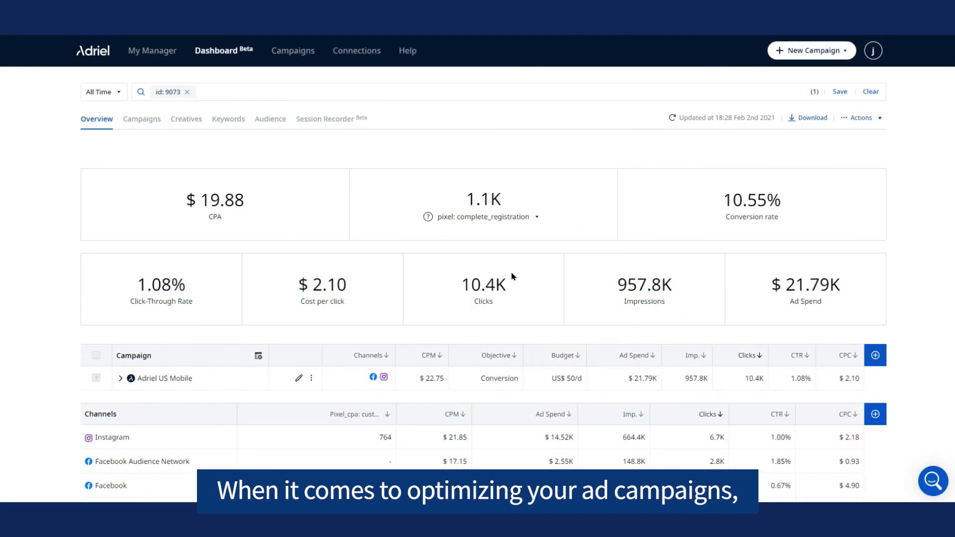
left_click(505, 219)
left_click(518, 329)
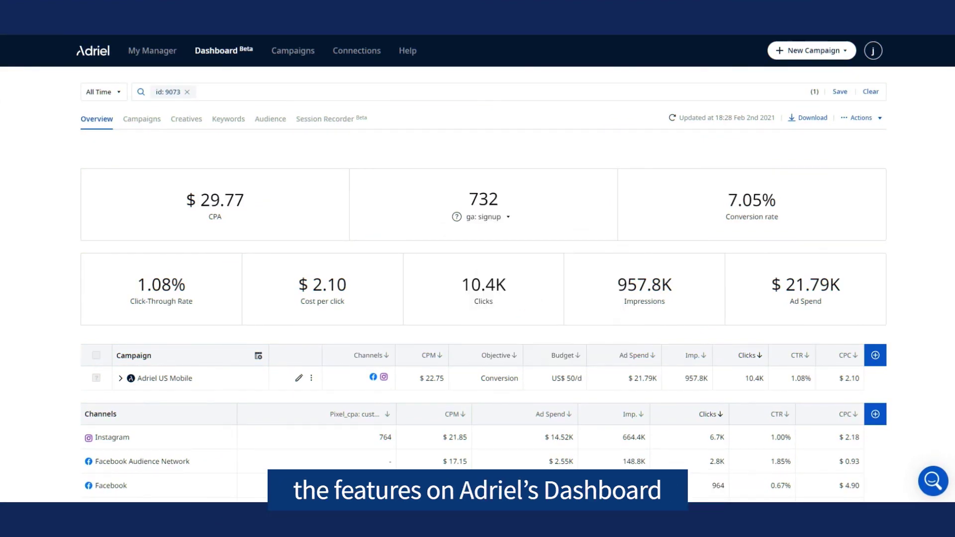
Sort the channels table by ad spend, then impressions, then CTR
scroll(574, 186, "down", 3)
left_click(551, 247)
left_click(626, 249)
left_click(776, 250)
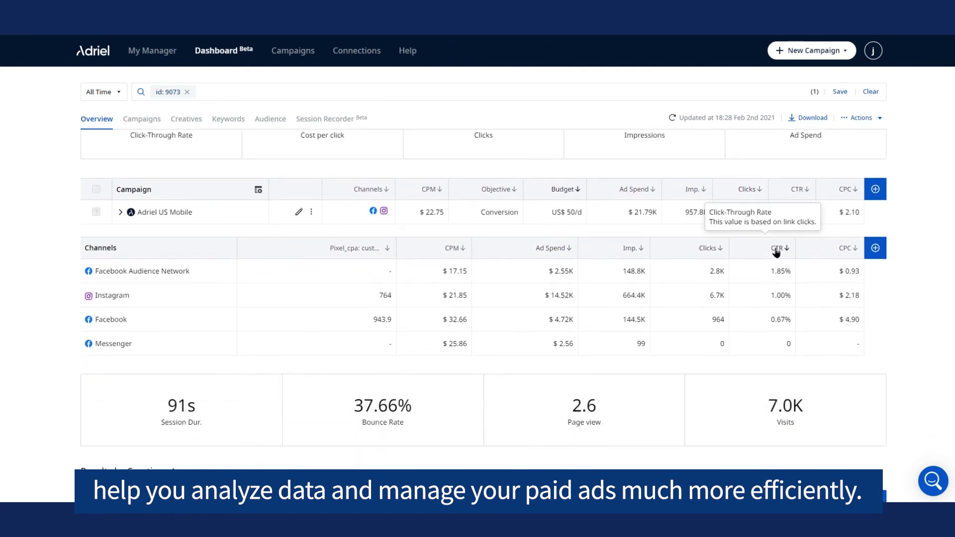
Chart total Pixel conversions by month in the Campaigns breakdown
left_click(141, 119)
left_click(741, 456)
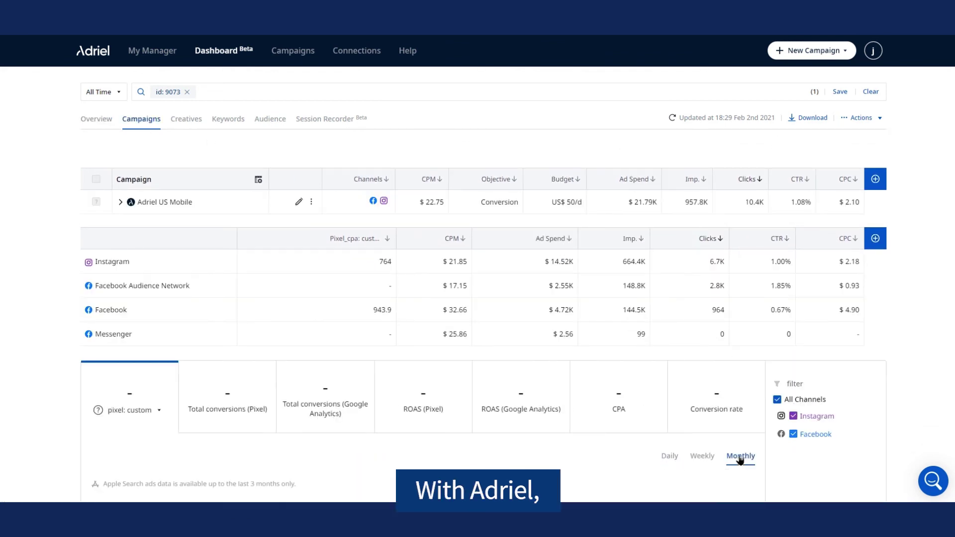
left_click(231, 411)
scroll(298, 398, "down", 3)
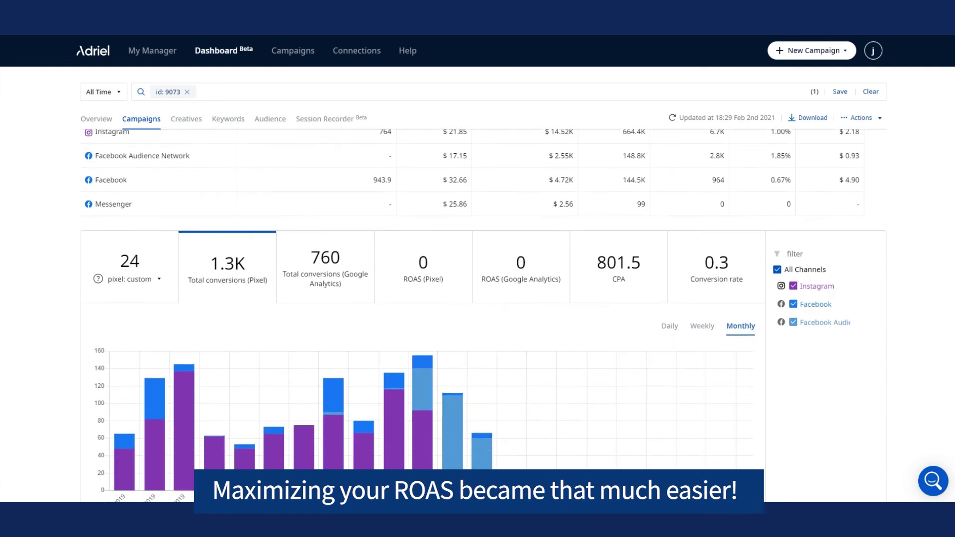